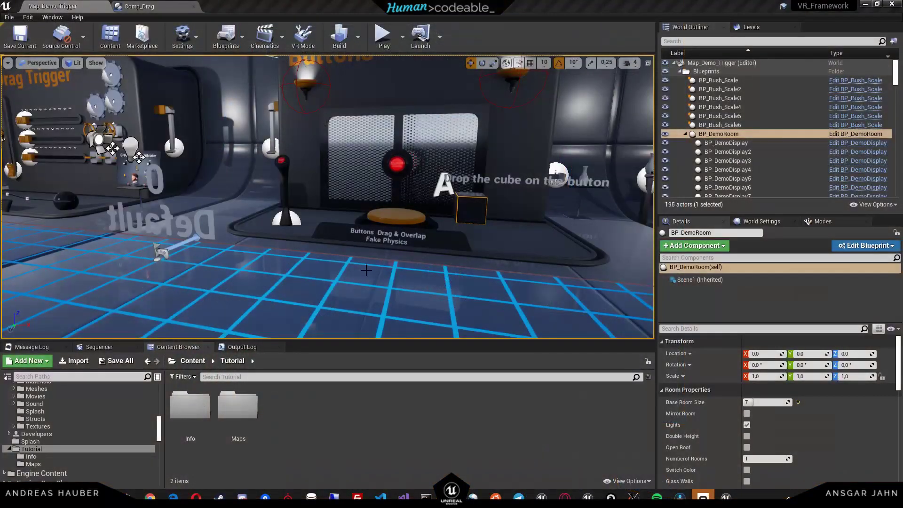
# Drop the cube onto the orange button and end the test play session
pyautogui.moveTo(222, 256); pyautogui.dragTo(380, 279, button='right')
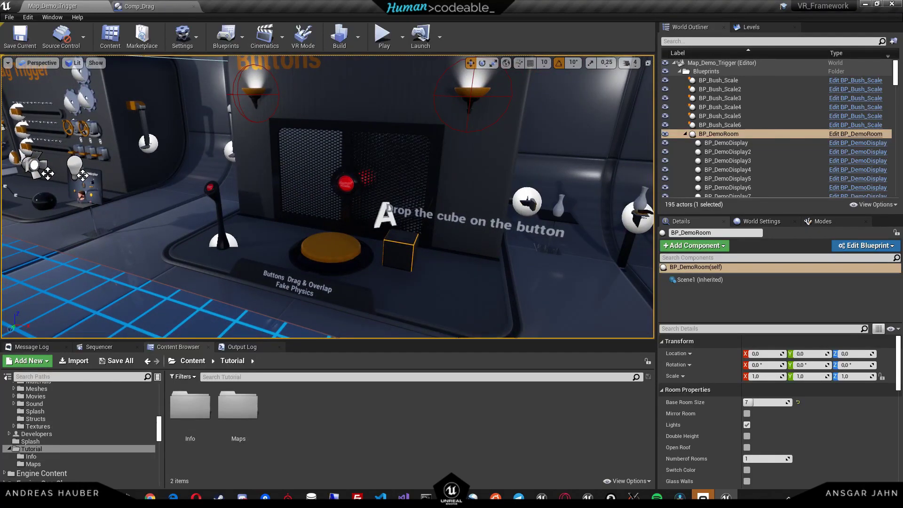
pyautogui.moveTo(380, 279); pyautogui.dragTo(367, 277, button='right')
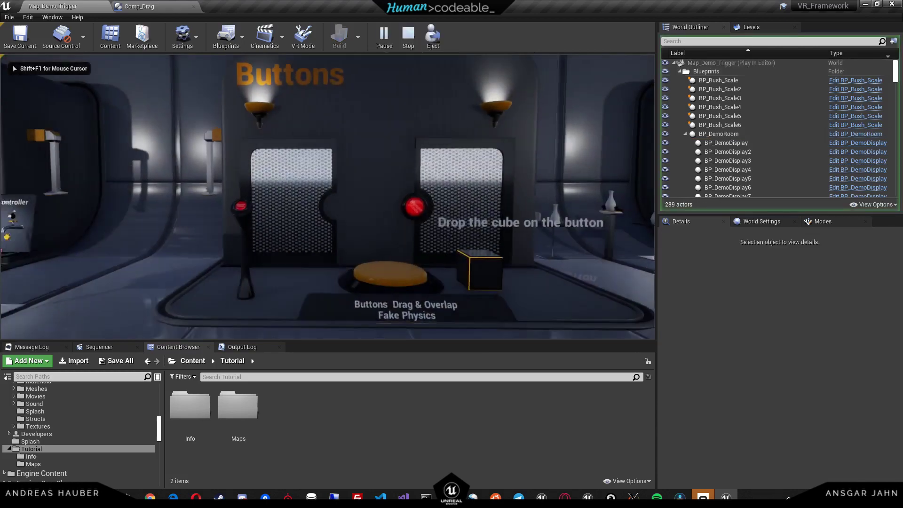
pyautogui.moveTo(328, 197); pyautogui.dragTo(328, 196)
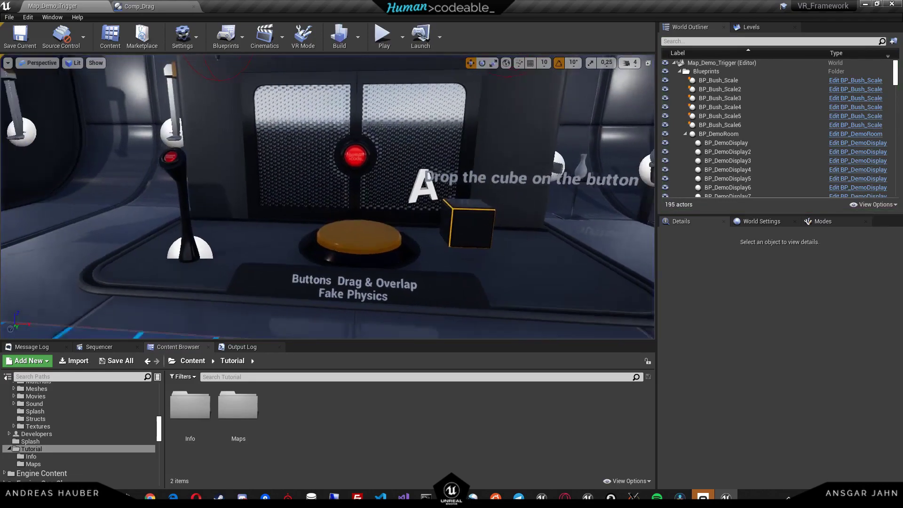
pyautogui.press('Escape')
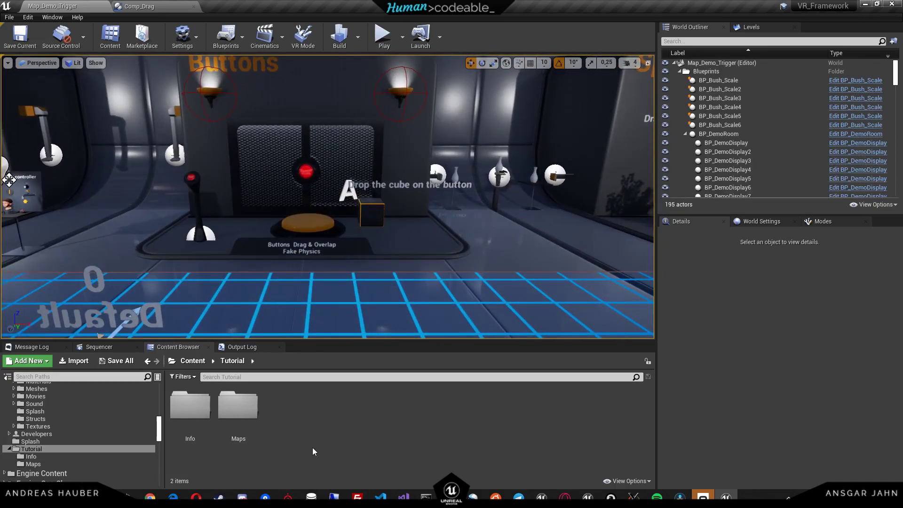
# Create an Actor Blueprint named OverlapActorExample and dock its editor in the main window
pyautogui.rightClick(308, 417)
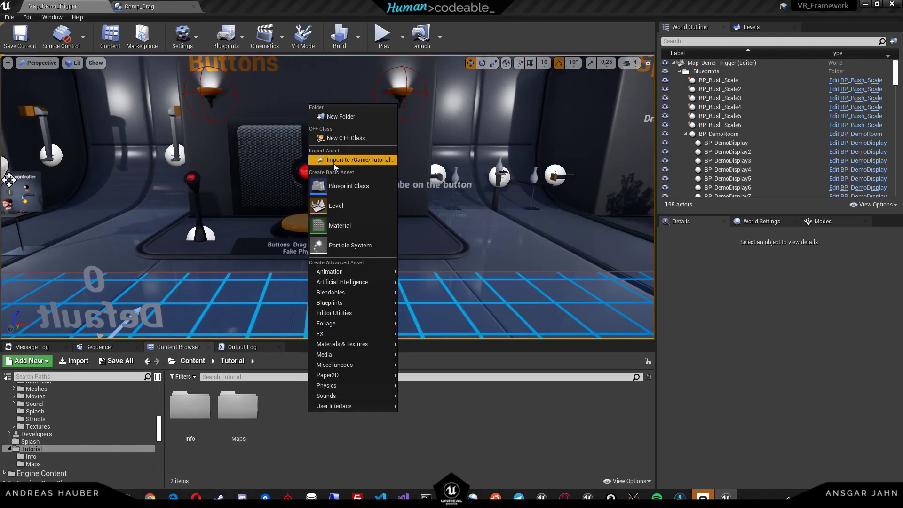
pyautogui.click(337, 188)
pyautogui.click(348, 158)
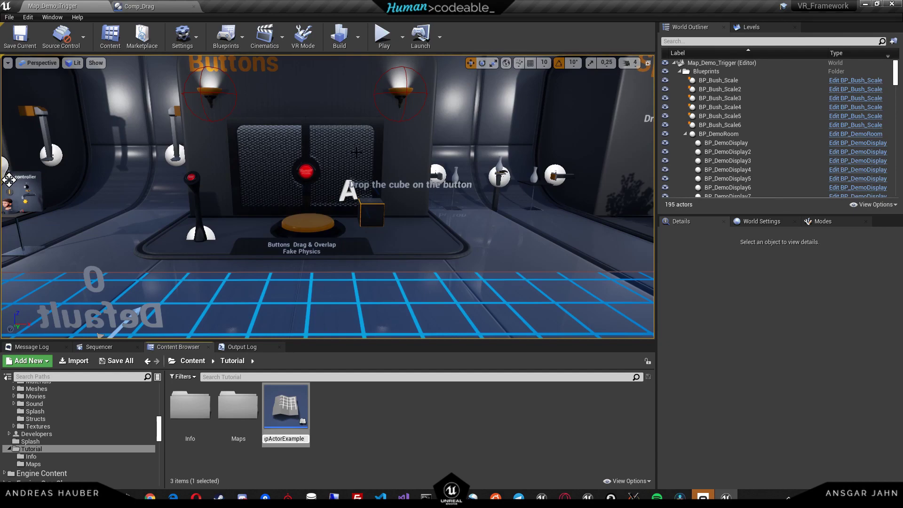
pyautogui.press('Return')
pyautogui.press('Return')
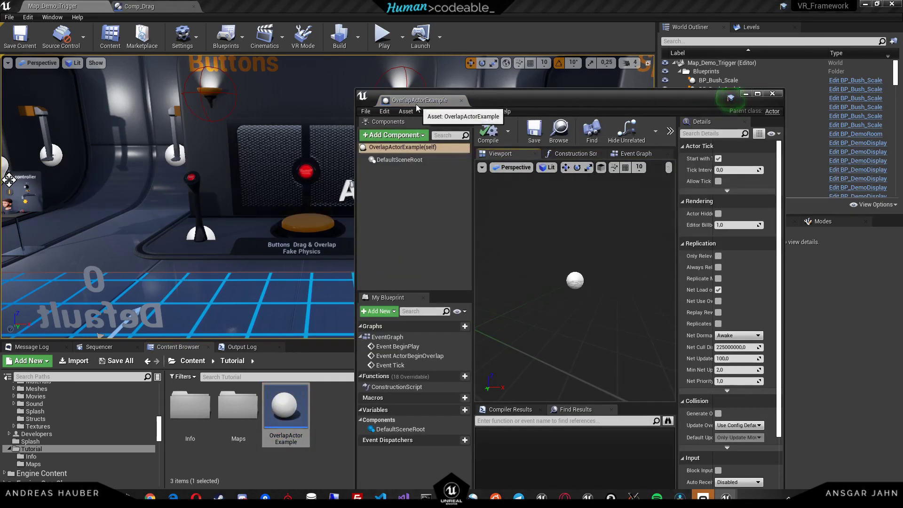
pyautogui.moveTo(416, 100); pyautogui.dragTo(241, 6)
# Add a Cube component to the OverlapActorExample actor
pyautogui.click(35, 41)
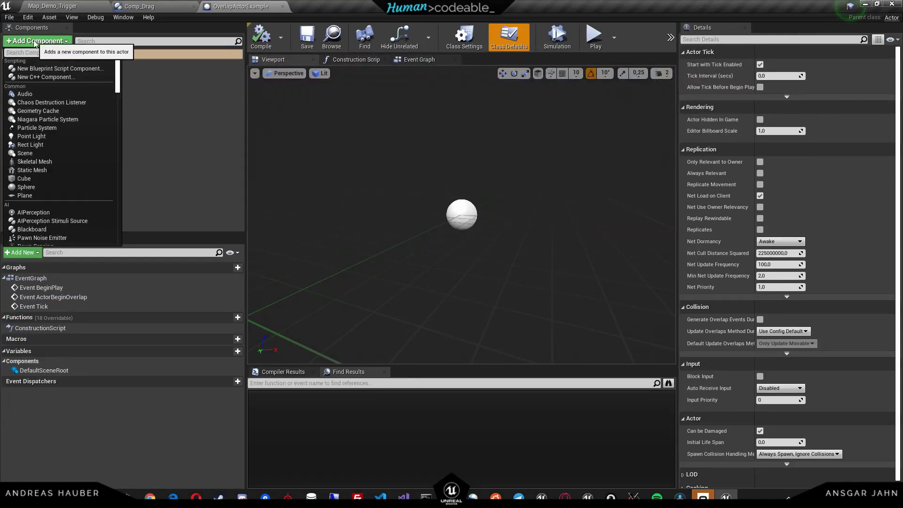
pyautogui.write('cube')
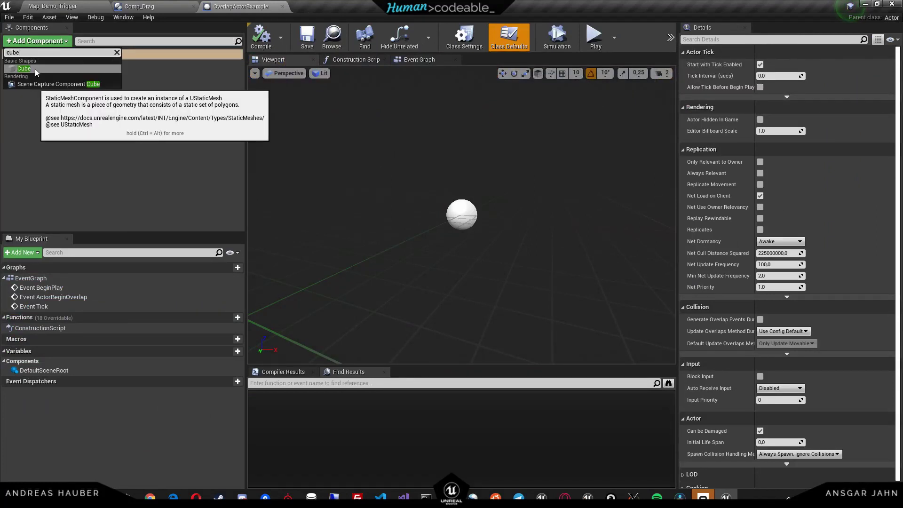
pyautogui.click(35, 69)
pyautogui.moveTo(453, 217); pyautogui.dragTo(414, 221)
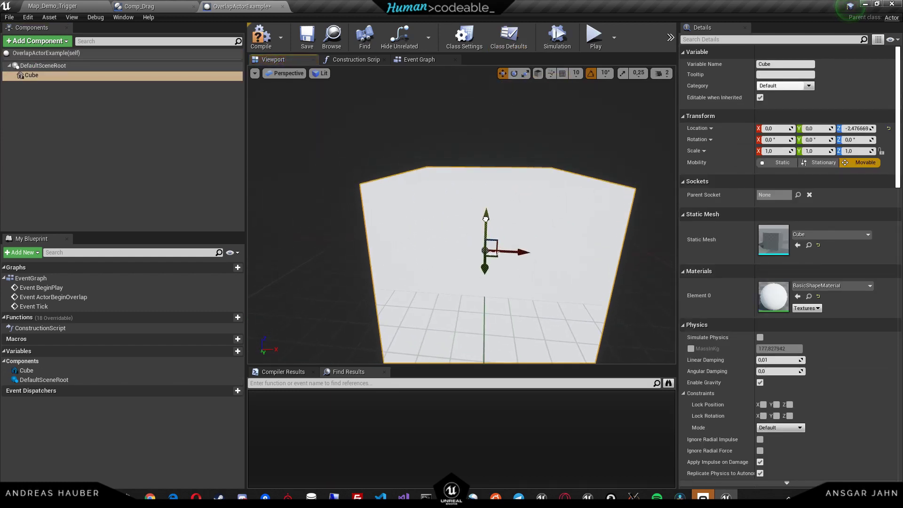
# Lower the cube to Location Z -50 and duplicate it as Cube1
pyautogui.moveTo(490, 218); pyautogui.dragTo(487, 282)
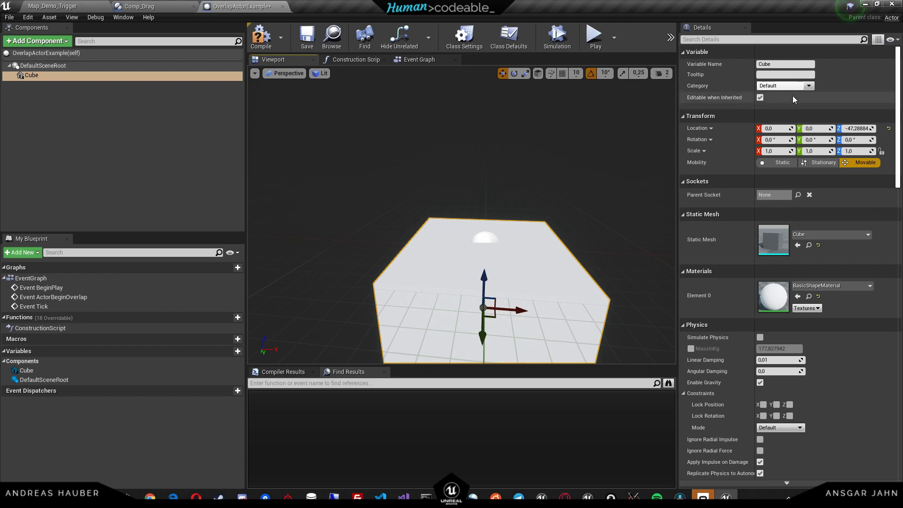
pyautogui.click(857, 127)
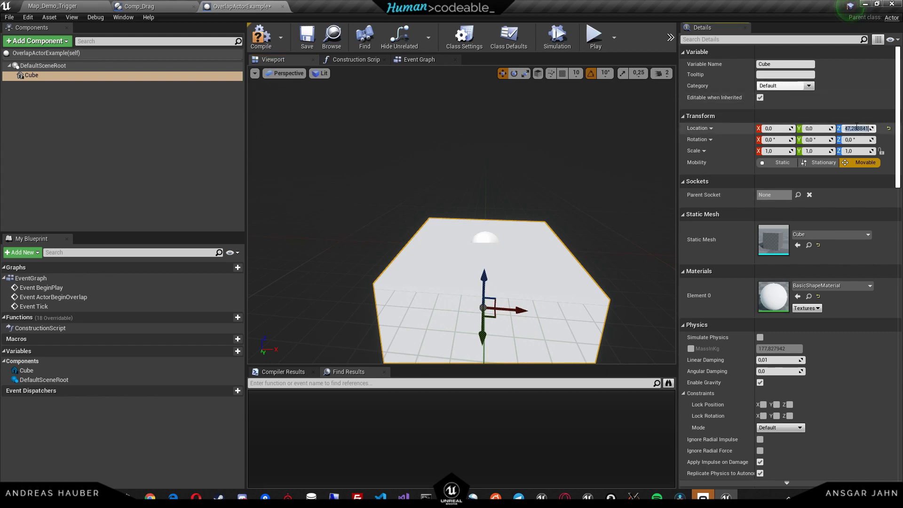
pyautogui.write('-50')
pyautogui.press('Return')
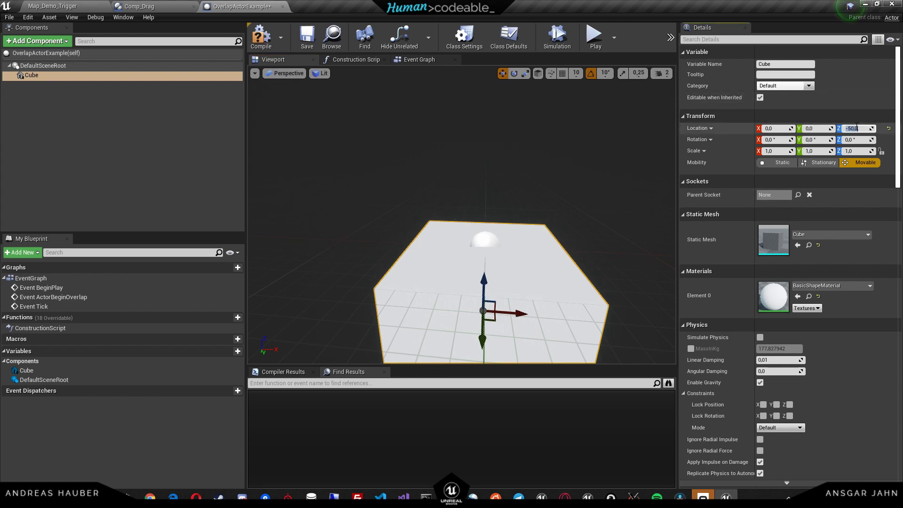
pyautogui.click(128, 191)
pyautogui.click(30, 74)
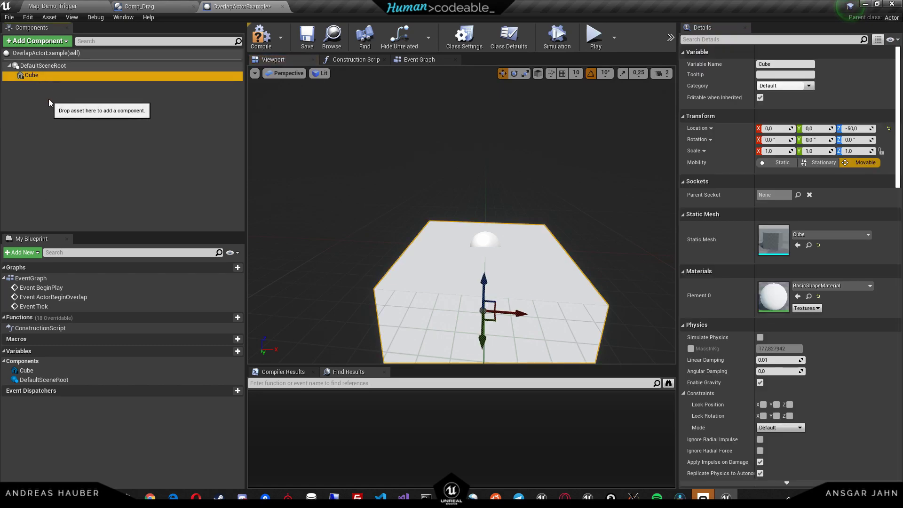
pyautogui.hotkey('ctrl', 'w')
# Raise Cube1 above the base cube and shrink it into a thin slab
pyautogui.click(33, 85)
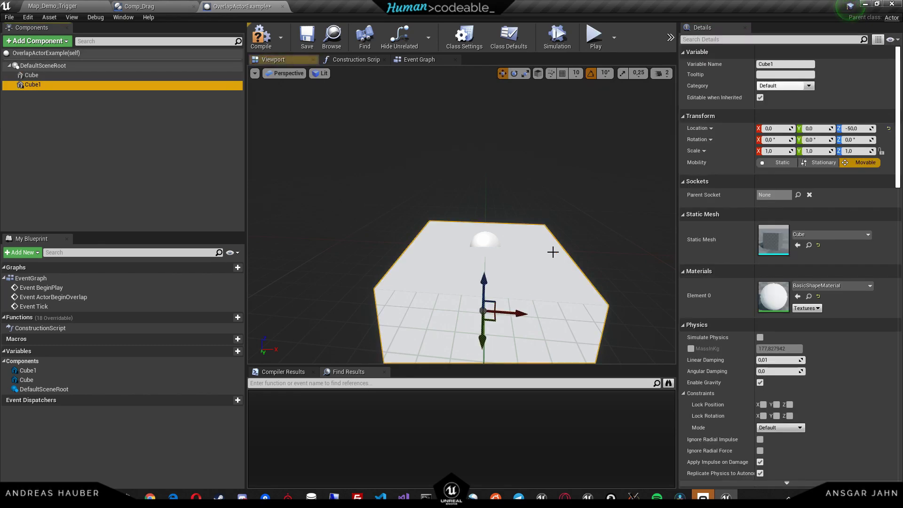
pyautogui.moveTo(487, 282); pyautogui.dragTo(498, 183)
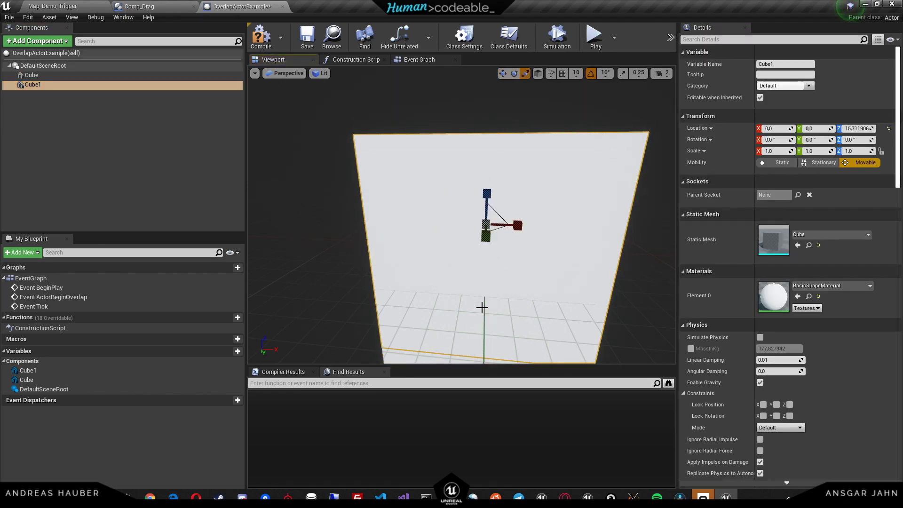
pyautogui.moveTo(486, 221); pyautogui.dragTo(484, 242)
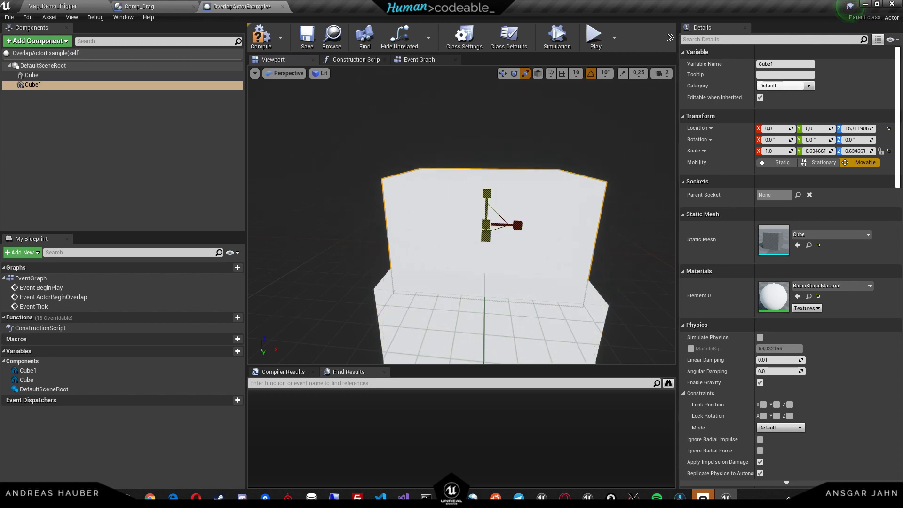
pyautogui.moveTo(485, 194); pyautogui.dragTo(487, 221)
# Set Cube1's Element 0 material to BoneWeightMaterial
pyautogui.click(824, 286)
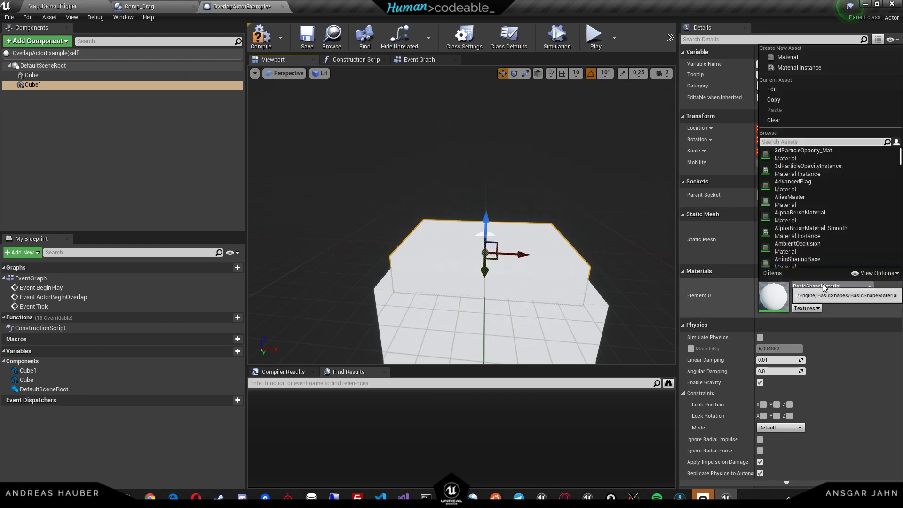
pyautogui.scroll(-4, 841, 205)
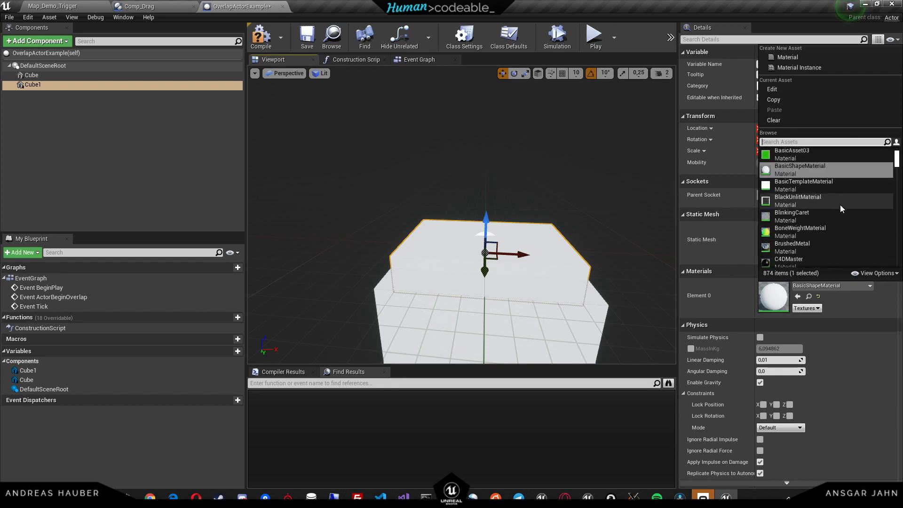
pyautogui.scroll(3, 840, 204)
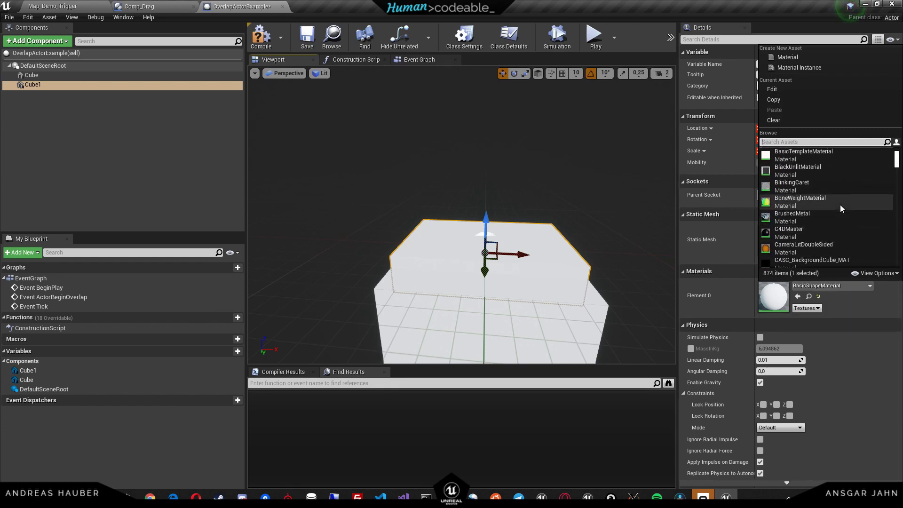
pyautogui.click(840, 204)
# Narrow Cube1 to scale 0.852998, 0.634661, 0.223292 and seat it on the base cube
pyautogui.moveTo(456, 285); pyautogui.dragTo(453, 282)
pyautogui.press('e')
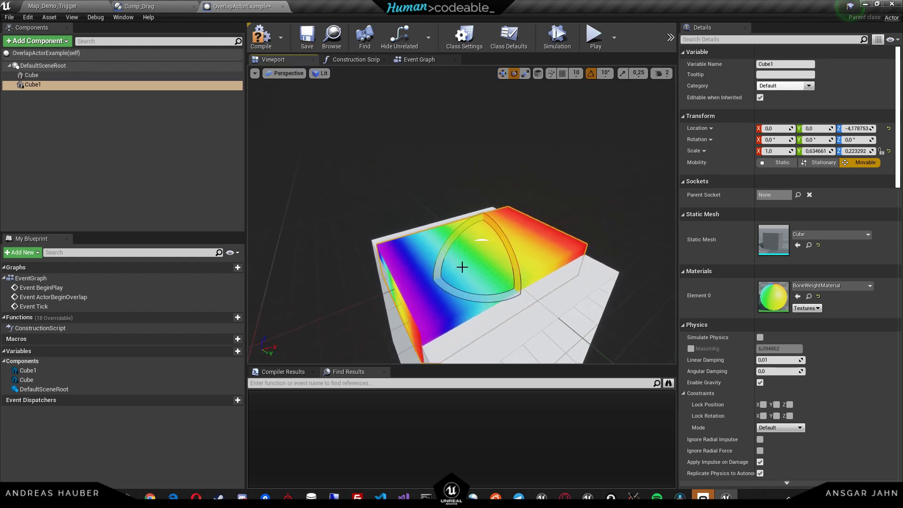
pyautogui.press('r')
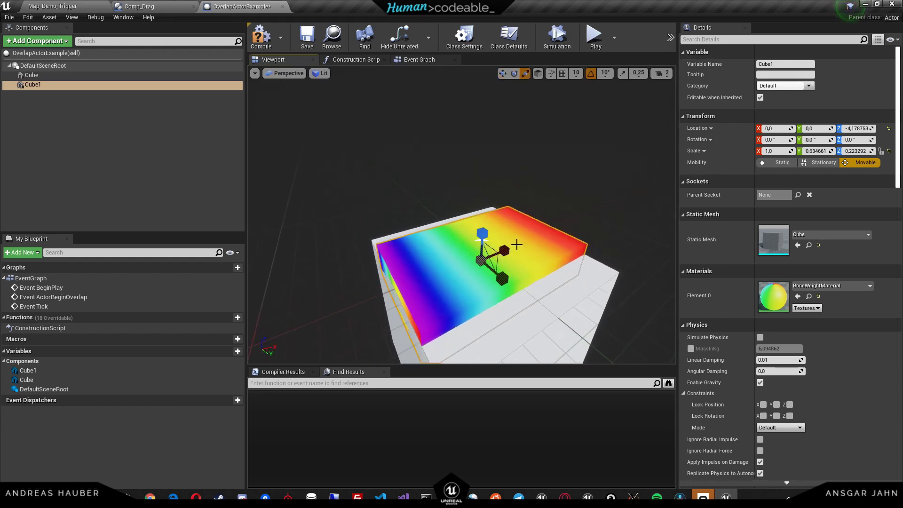
pyautogui.moveTo(503, 249); pyautogui.dragTo(491, 255)
pyautogui.moveTo(552, 270); pyautogui.dragTo(498, 243, button='right')
pyautogui.moveTo(496, 243); pyautogui.dragTo(500, 223)
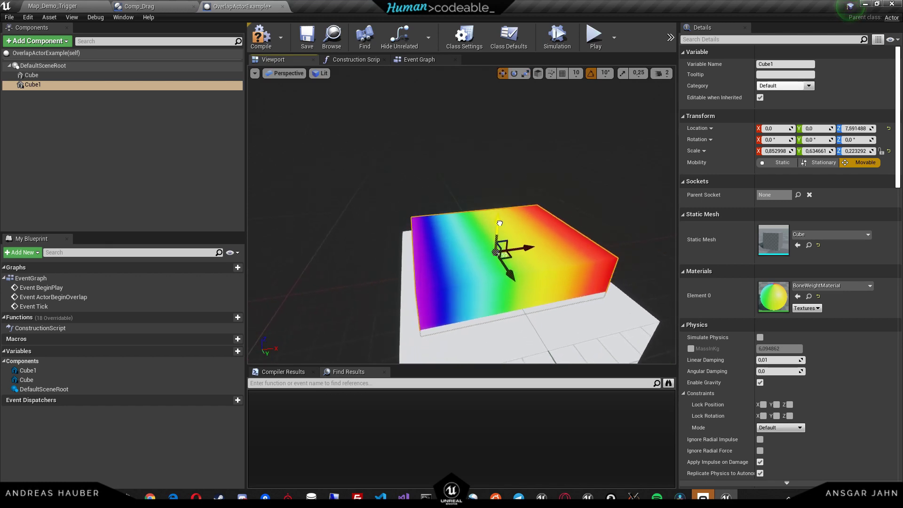
pyautogui.moveTo(499, 221); pyautogui.dragTo(469, 215, button='right')
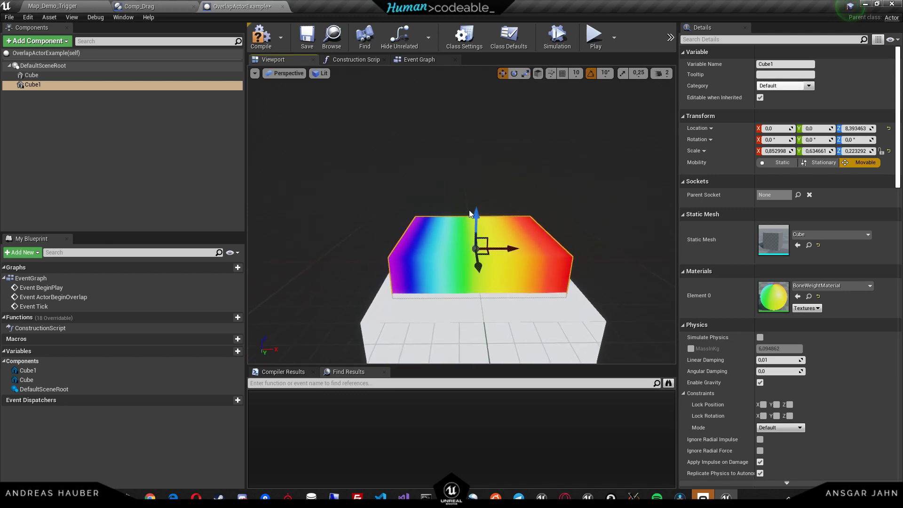
pyautogui.moveTo(477, 210)
pyautogui.mouseDown()
pyautogui.moveTo(474, 197)
pyautogui.moveTo(475, 222)
pyautogui.moveTo(475, 187)
pyautogui.moveTo(470, 252)
pyautogui.moveTo(471, 212)
pyautogui.mouseUp()
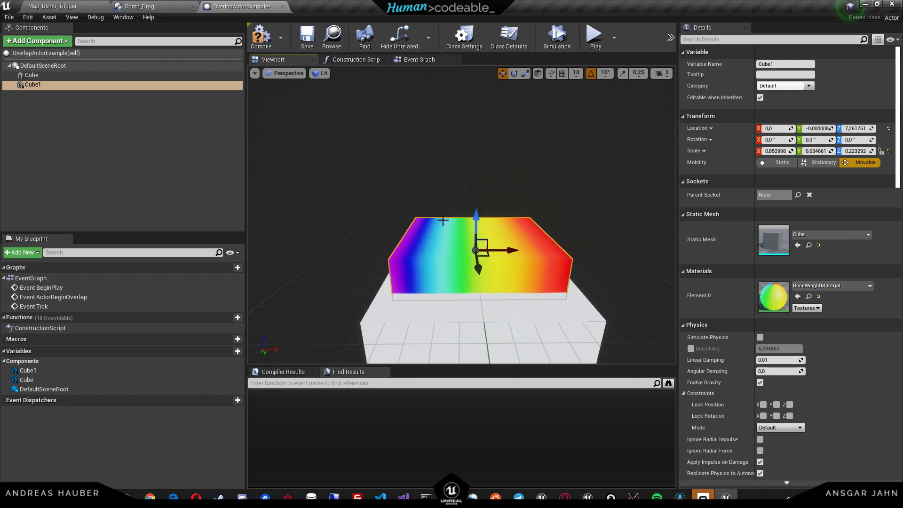
pyautogui.click(42, 108)
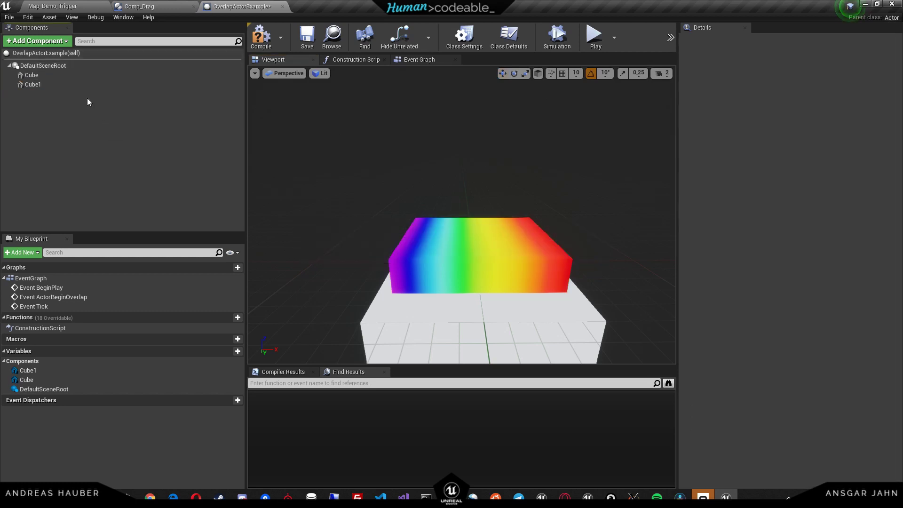
# Add a Comp_Drag component and expand its Drag Type Element 0 key and value
pyautogui.click(55, 41)
pyautogui.click(55, 42)
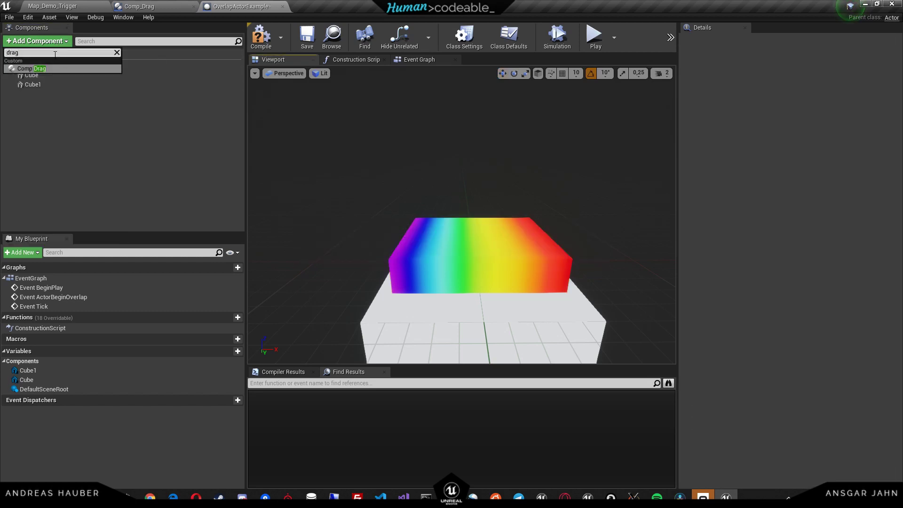
pyautogui.moveTo(45, 67); pyautogui.dragTo(55, 98)
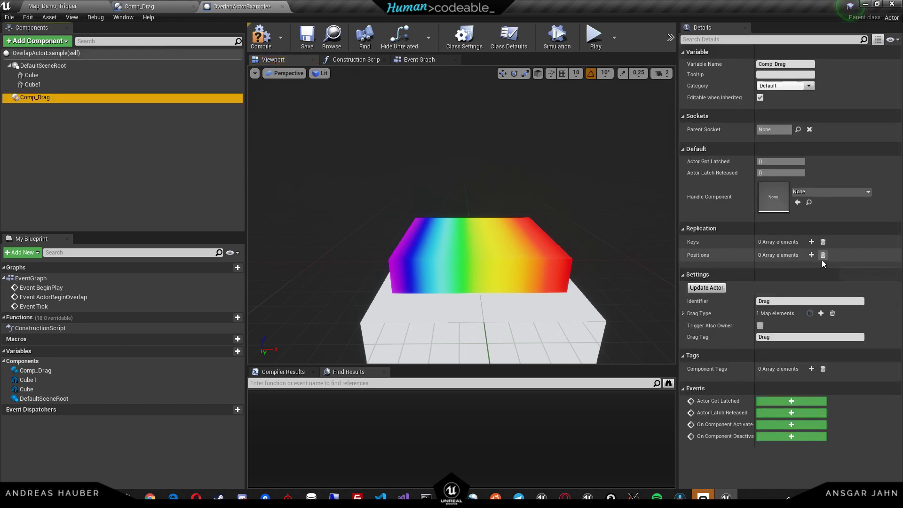
pyautogui.click(683, 314)
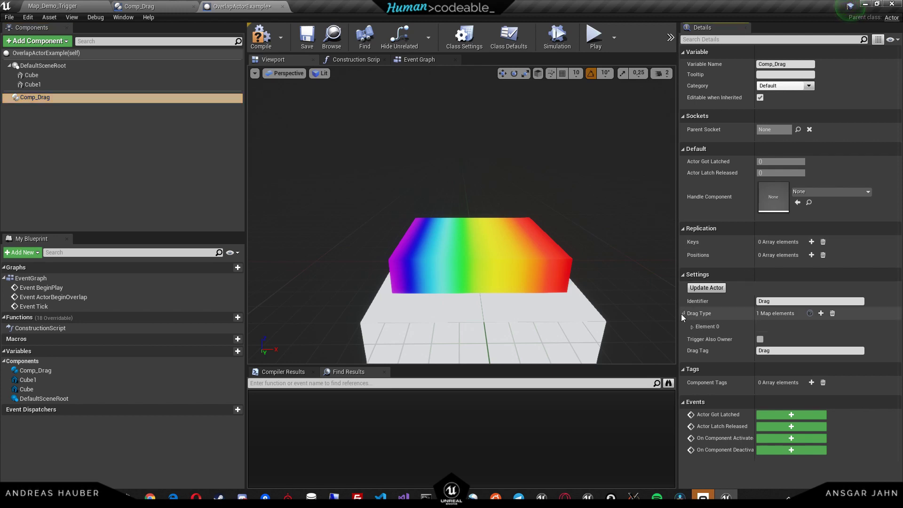
pyautogui.click(693, 327)
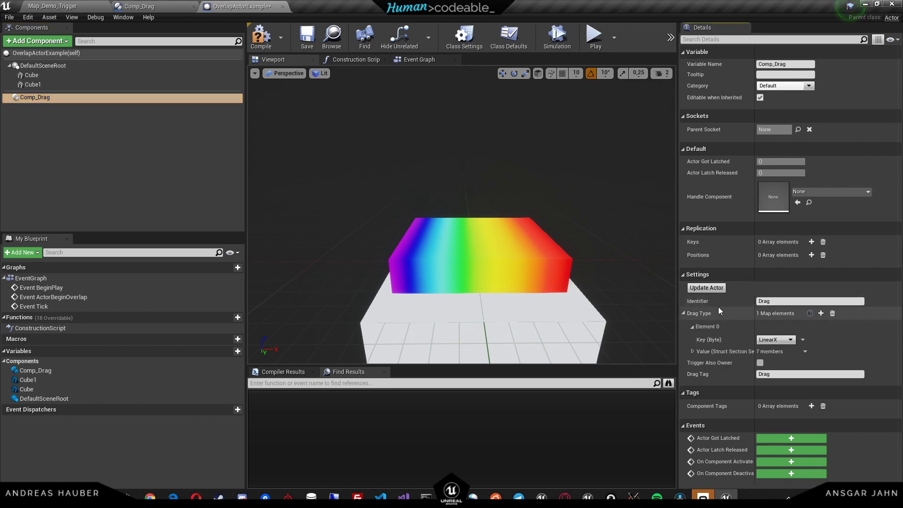
pyautogui.click(692, 353)
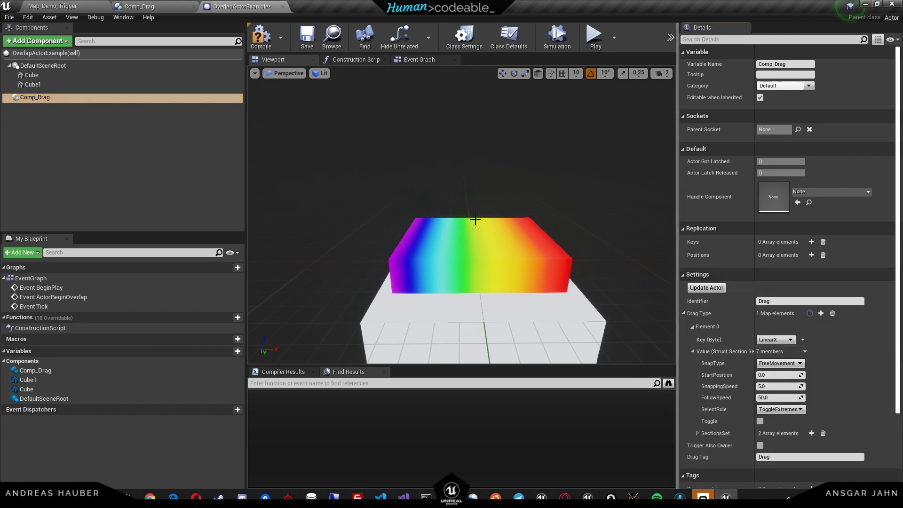
# Switch the drag key from LinearX to LinearZ and expand the SectionsSet elements
pyautogui.click(776, 340)
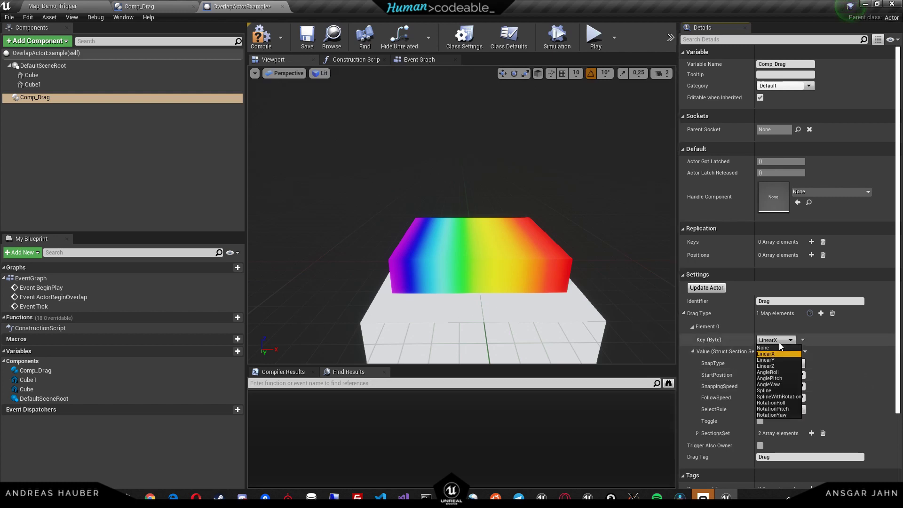
pyautogui.click(774, 367)
pyautogui.moveTo(470, 227); pyautogui.dragTo(541, 267)
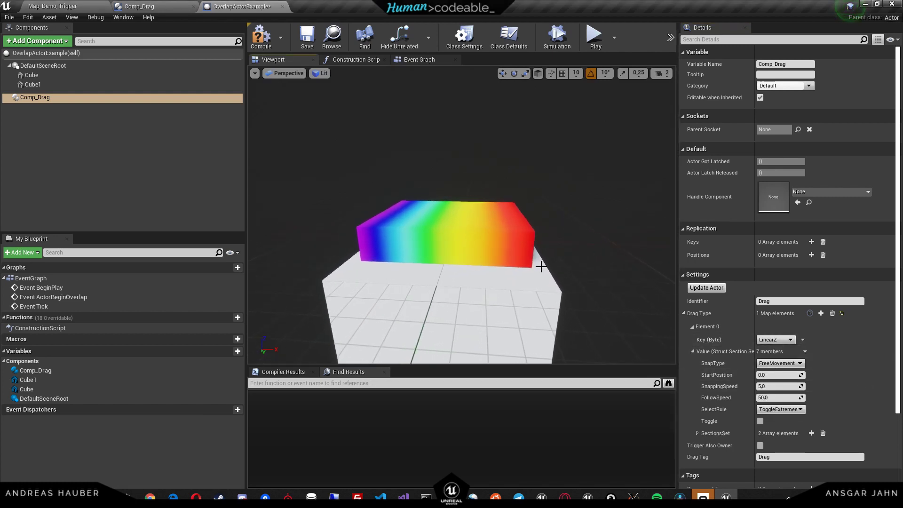
pyautogui.click(697, 433)
pyautogui.click(702, 446)
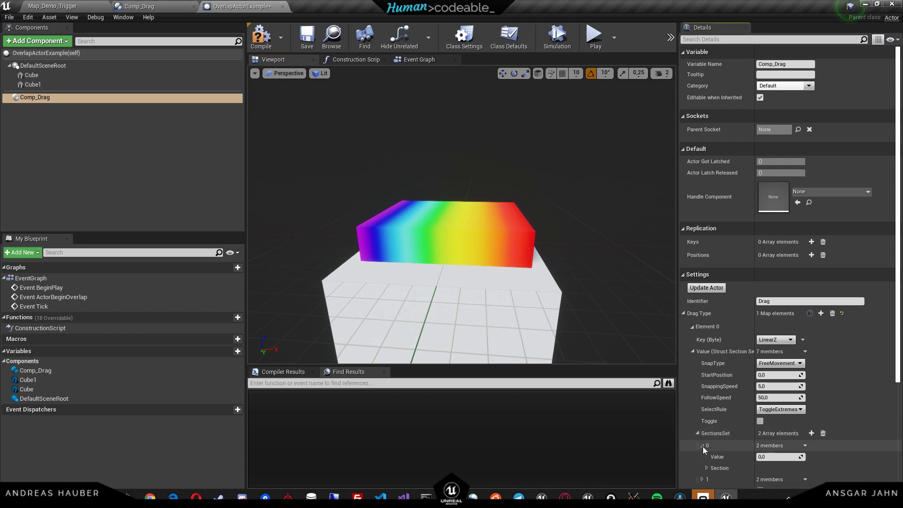
pyautogui.click(702, 479)
pyautogui.scroll(-3, 517, 303)
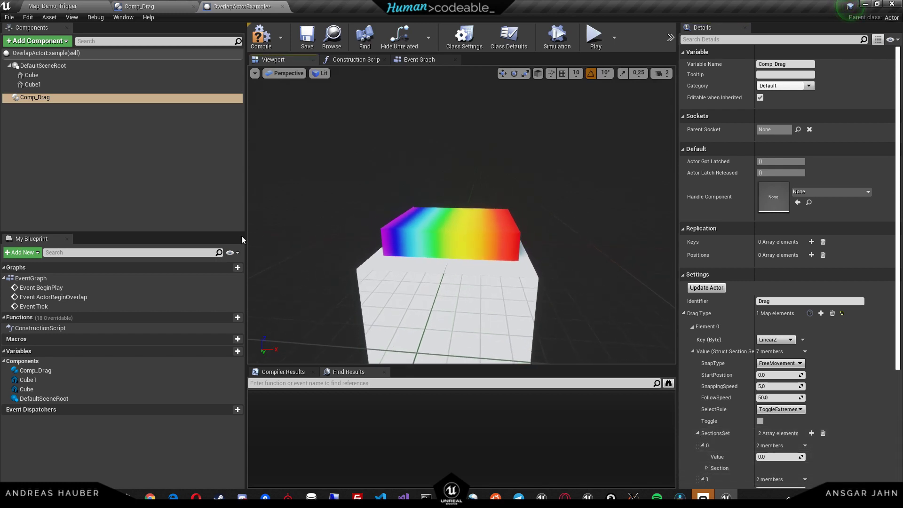
pyautogui.click(40, 85)
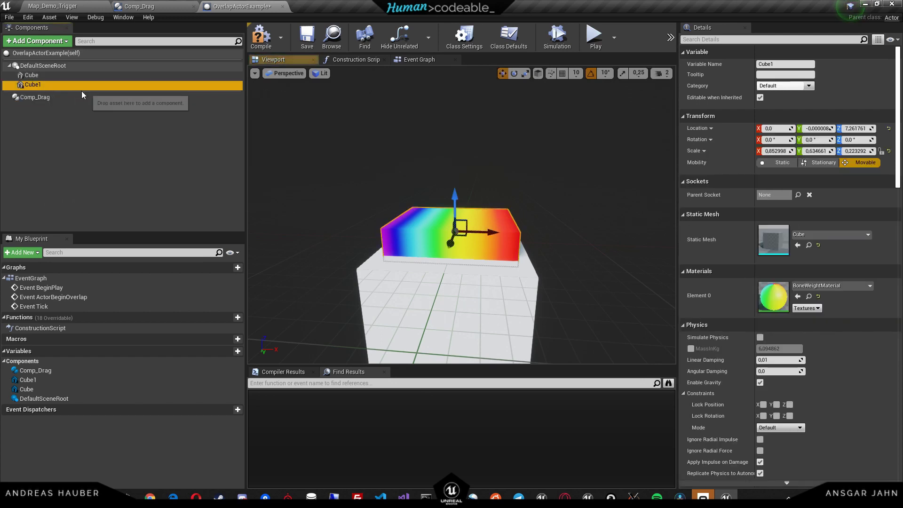
# Rename Cube1 to Button and nudge it up to Location Z 8.037918
pyautogui.press('F2')
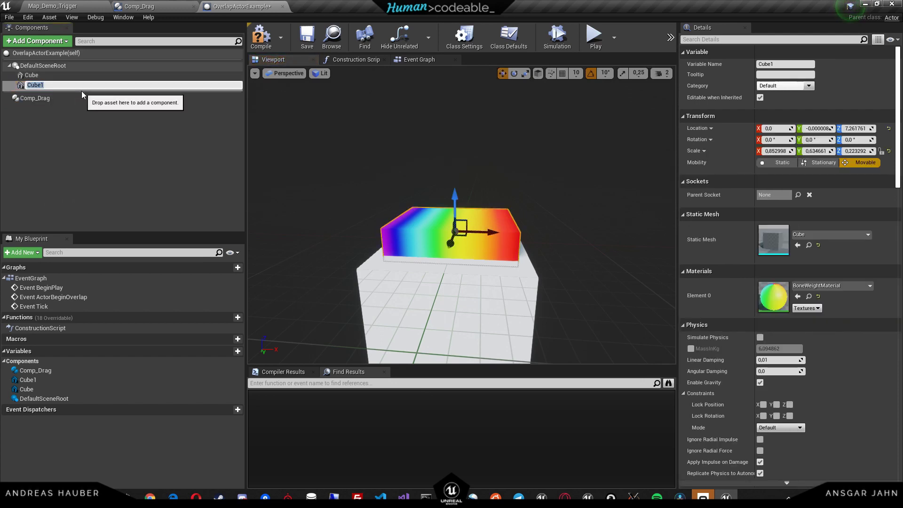
pyautogui.write('Button')
pyautogui.press('Return')
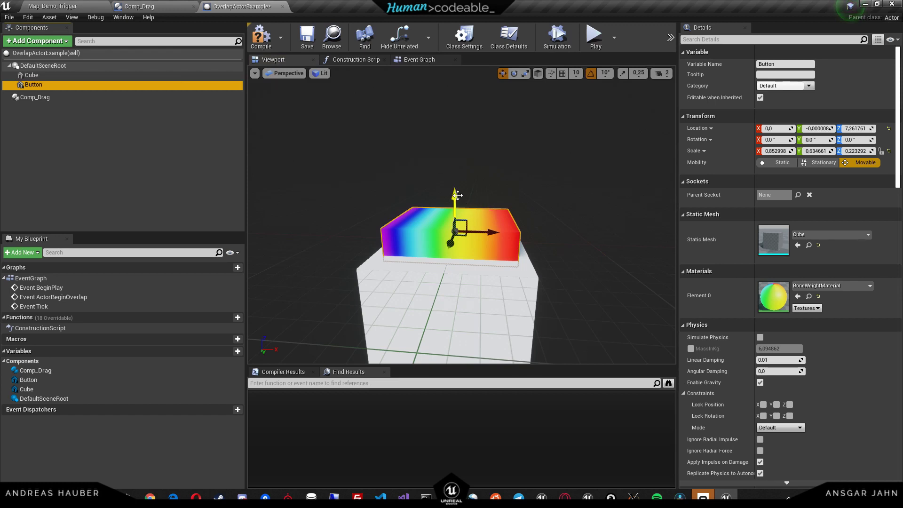
pyautogui.moveTo(458, 195); pyautogui.dragTo(384, 196)
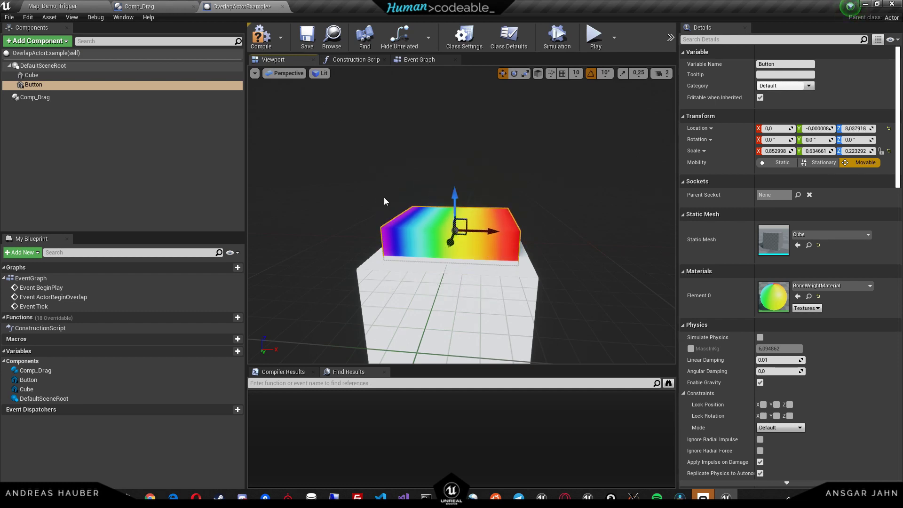
# Give Comp_Drag an Off section at 10.0 and an On section at -10.0
pyautogui.click(67, 97)
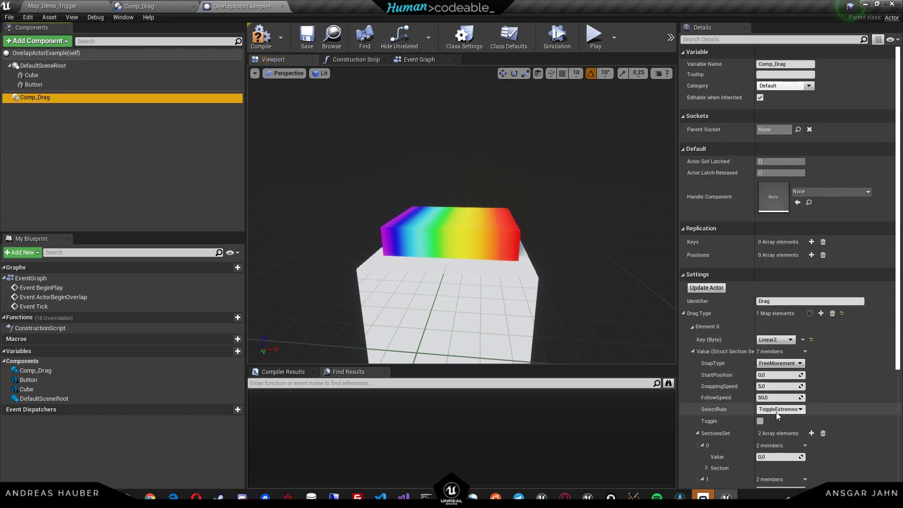
pyautogui.scroll(-5, 753, 436)
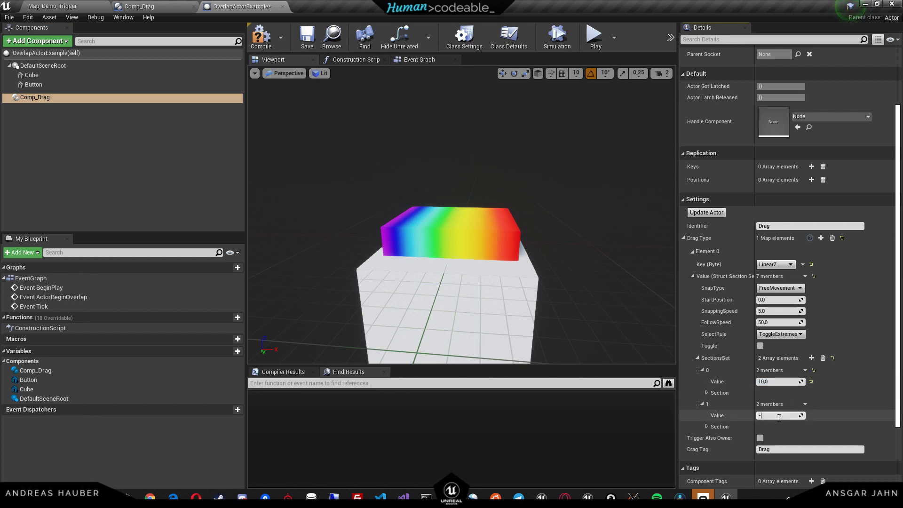
pyautogui.click(707, 393)
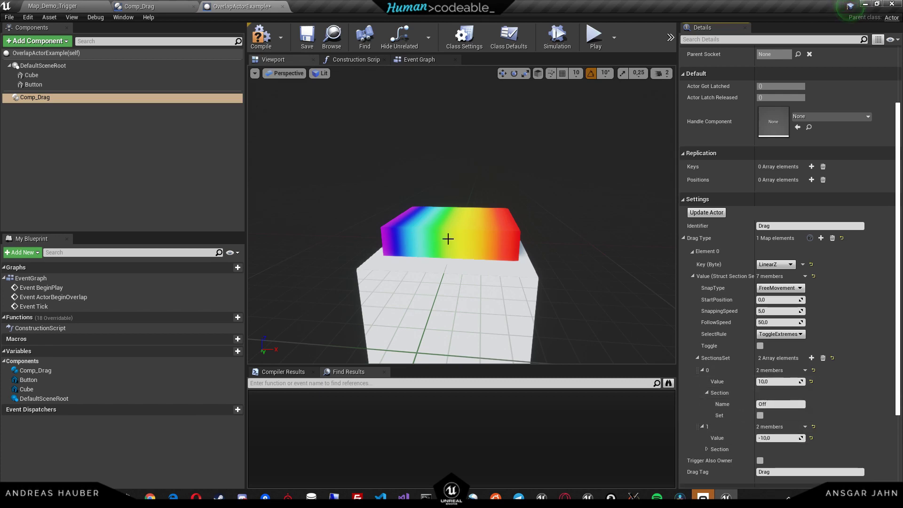
pyautogui.click(707, 450)
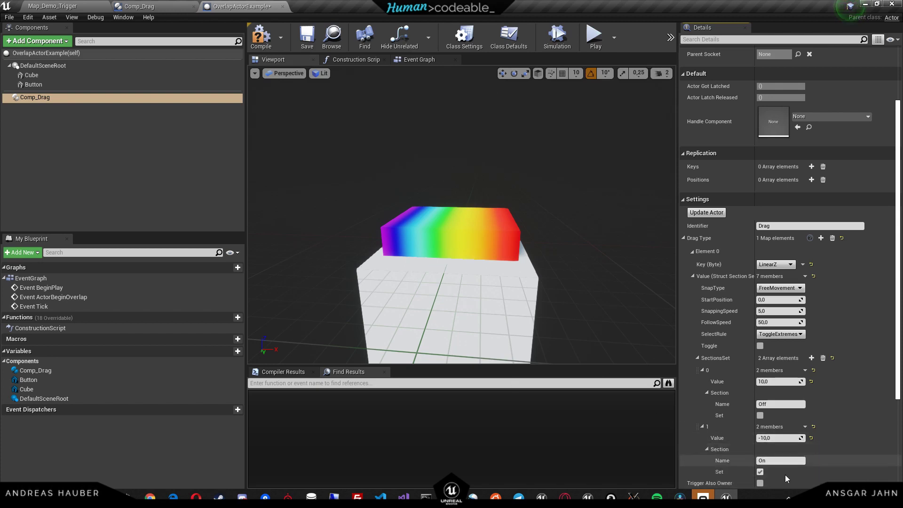
pyautogui.scroll(-2, 755, 385)
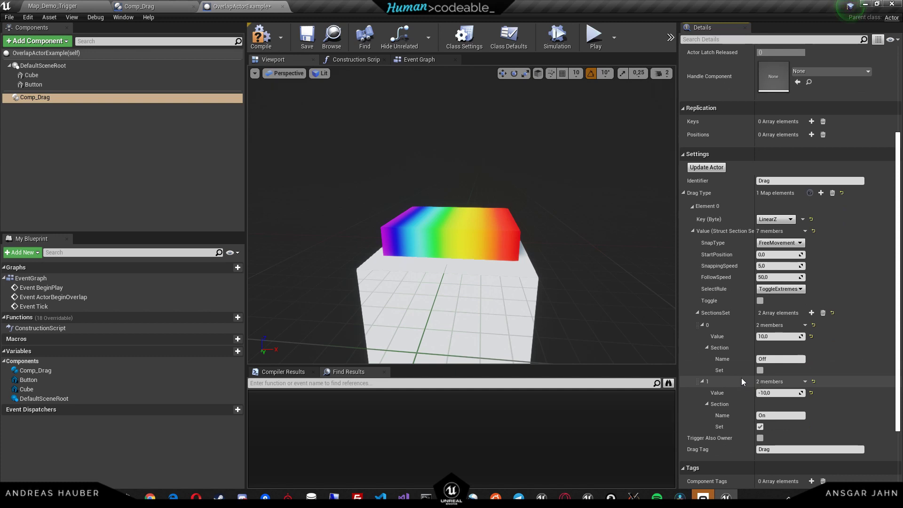
pyautogui.scroll(1, 744, 379)
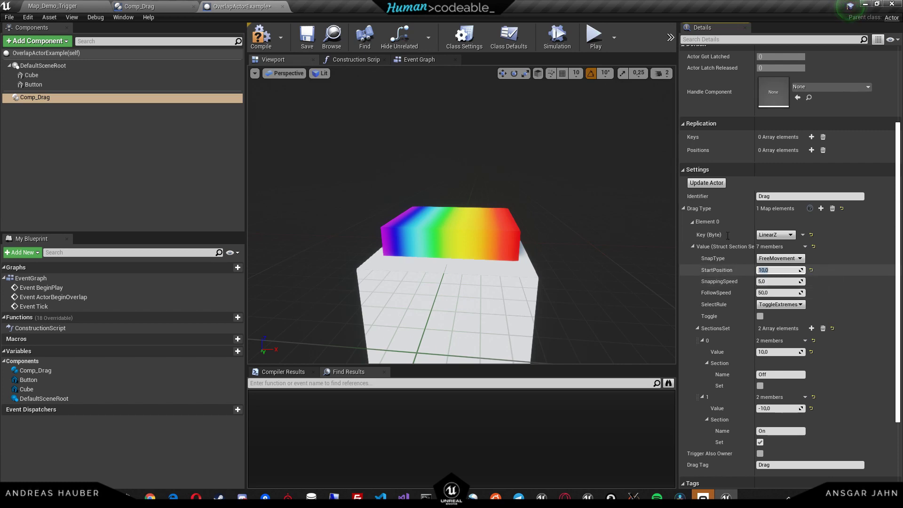
# Set Comp_Drag's StartPosition to 10.0 and compile the blueprint
pyautogui.click(307, 37)
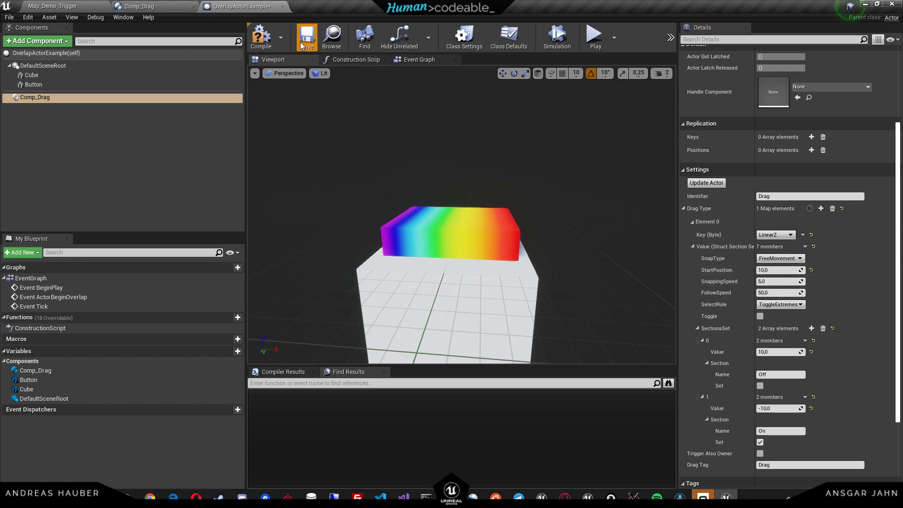
pyautogui.click(267, 40)
pyautogui.click(152, 154)
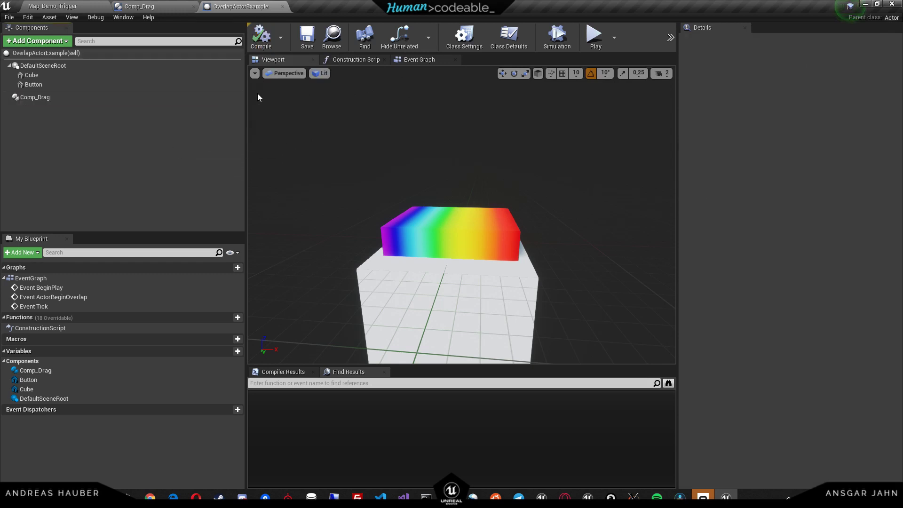
pyautogui.click(33, 42)
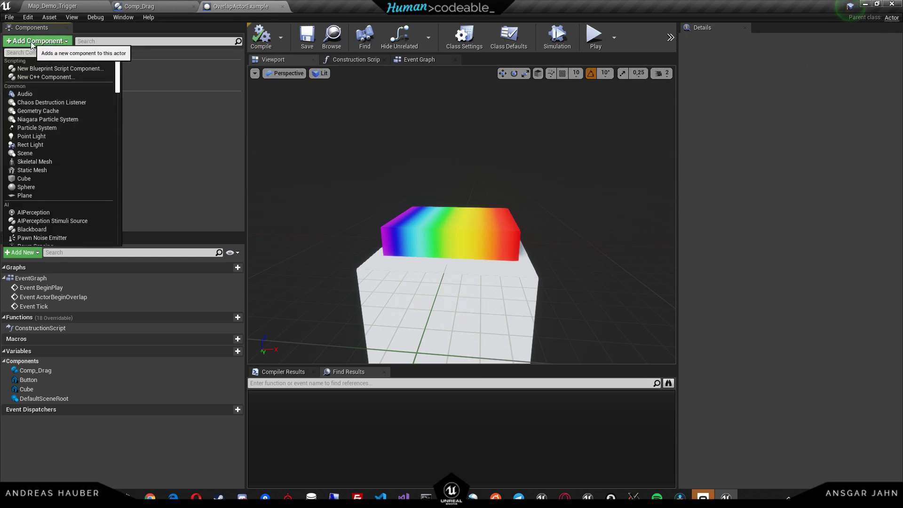
# Add a Comp_Overlap component with Overlap Tag 'Overlap' and drag-component tag 'DragComponent'
pyautogui.write('over')
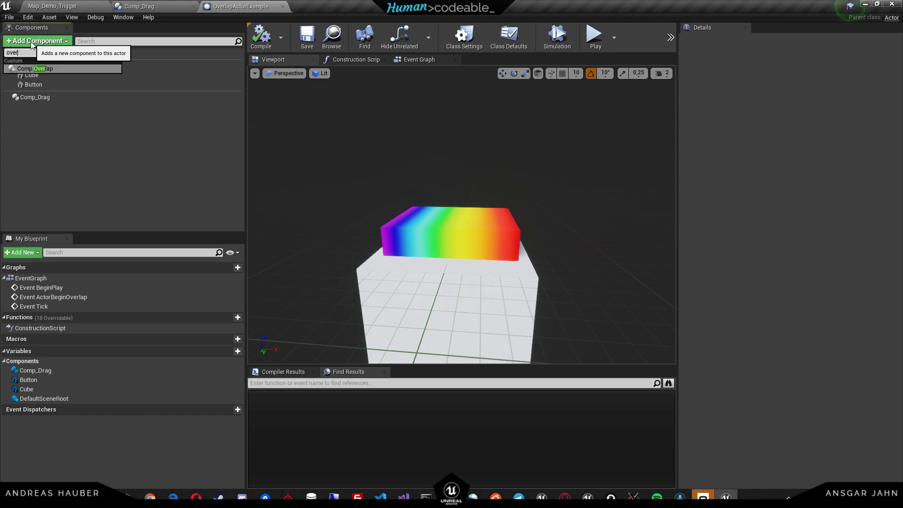
pyautogui.press('Return')
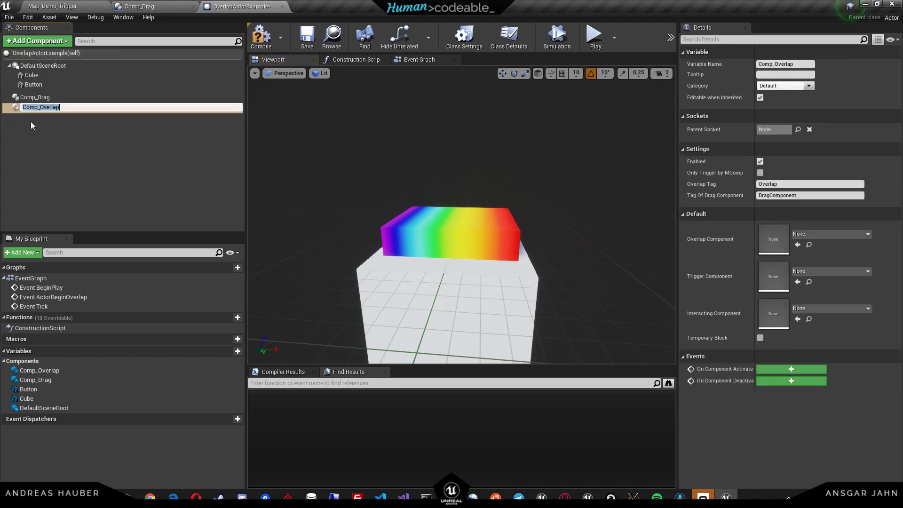
pyautogui.click(44, 125)
pyautogui.click(43, 107)
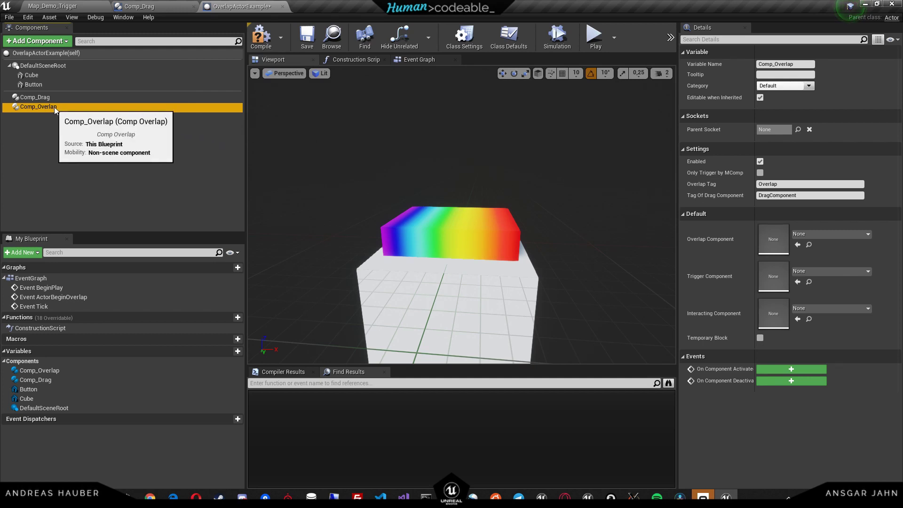
pyautogui.click(47, 85)
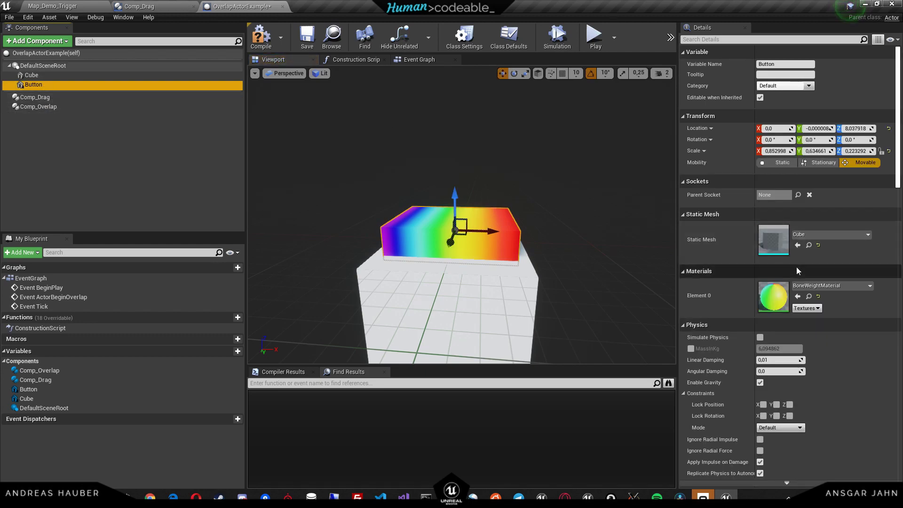
pyautogui.scroll(-3, 767, 256)
pyautogui.scroll(-15, 767, 256)
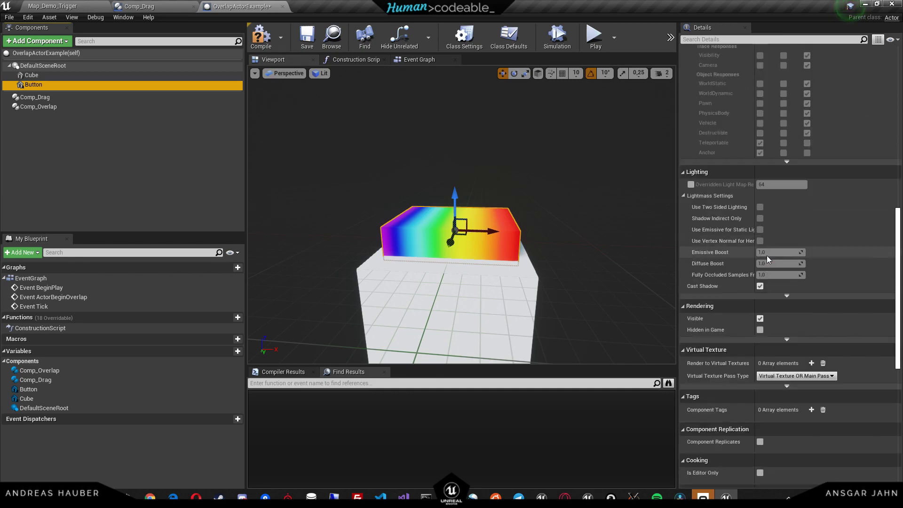
pyautogui.click(812, 223)
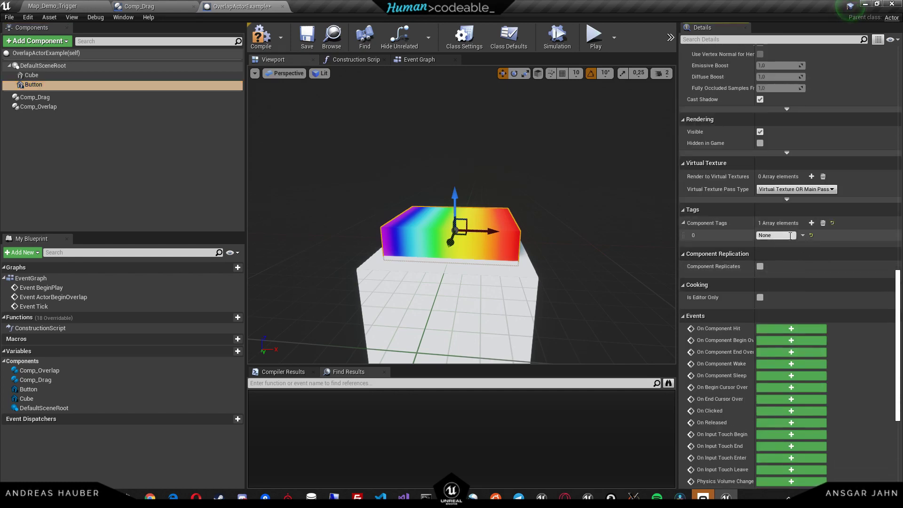
pyautogui.write('Overlap')
pyautogui.press('Return')
pyautogui.click(315, 41)
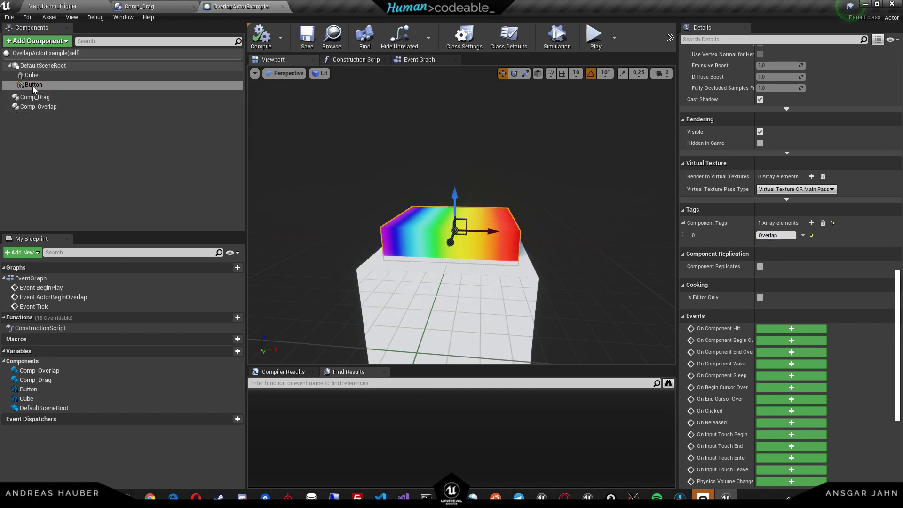
pyautogui.click(42, 107)
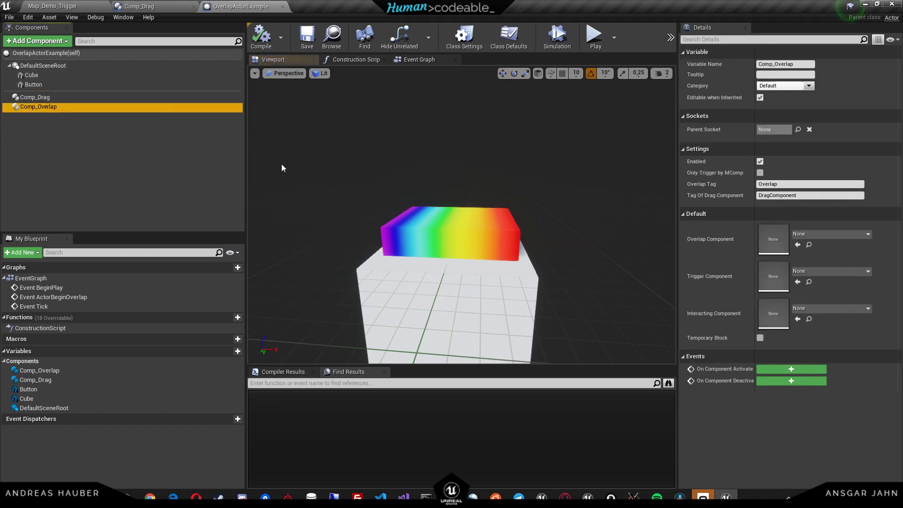
pyautogui.click(781, 184)
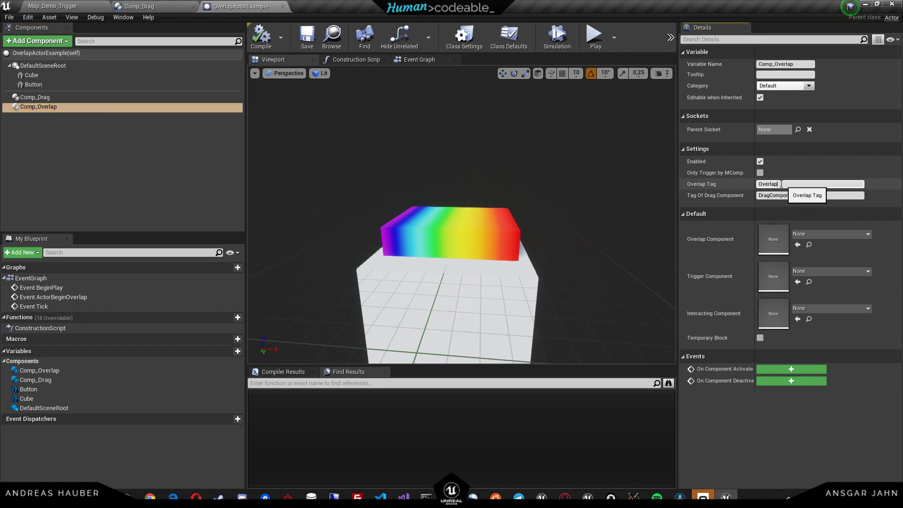
pyautogui.click(55, 85)
pyautogui.scroll(-10, 851, 351)
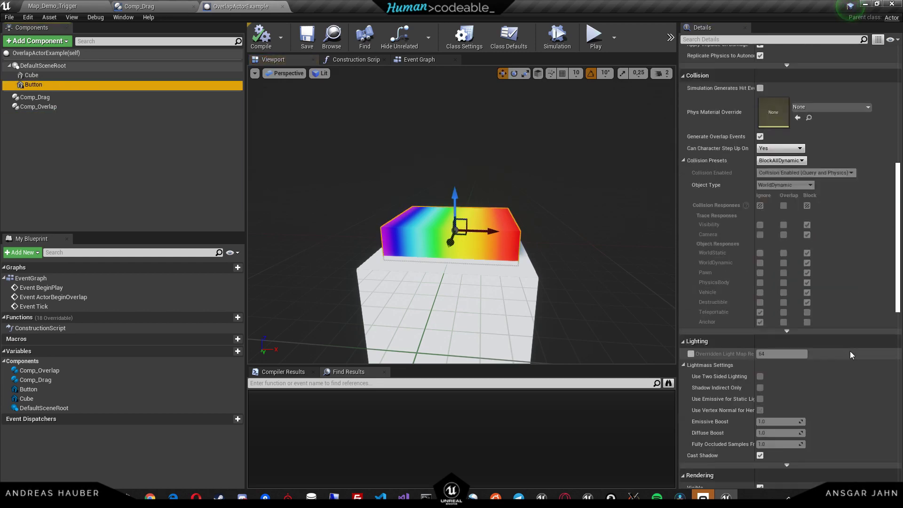
pyautogui.scroll(-6, 851, 351)
pyautogui.click(685, 248)
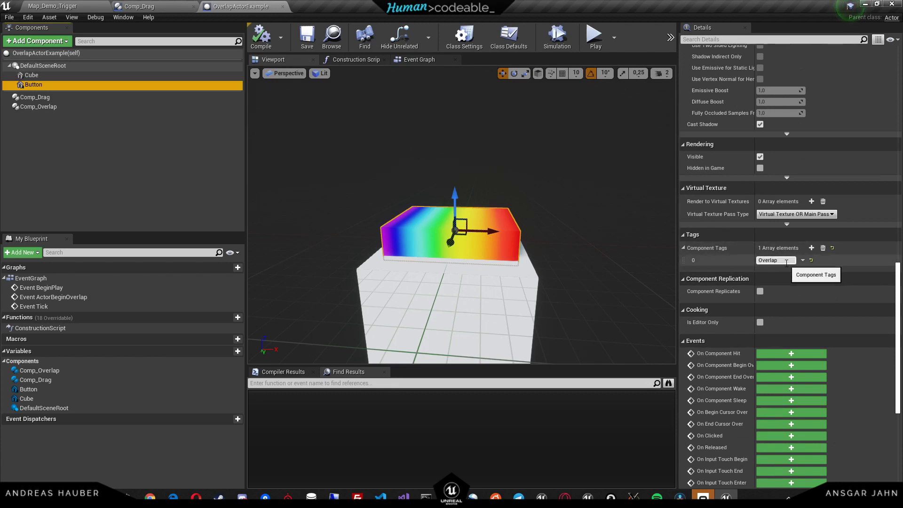
pyautogui.click(48, 106)
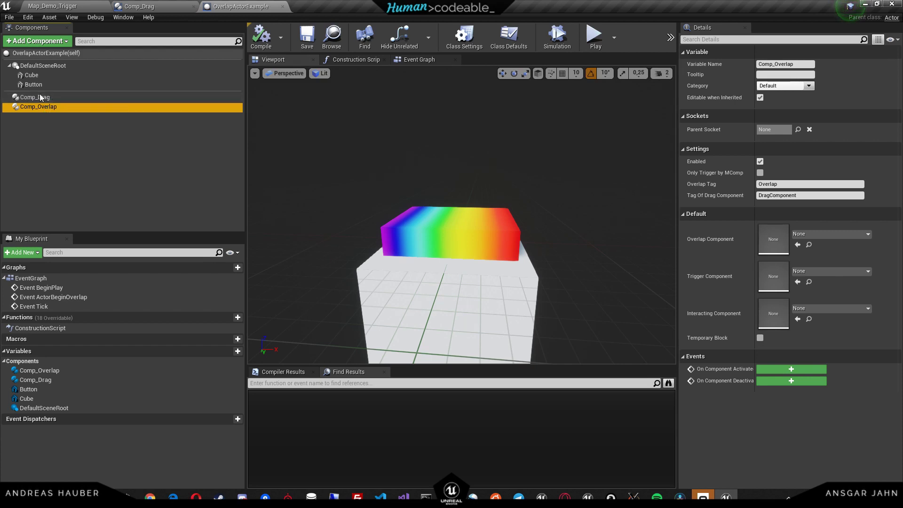
pyautogui.click(64, 128)
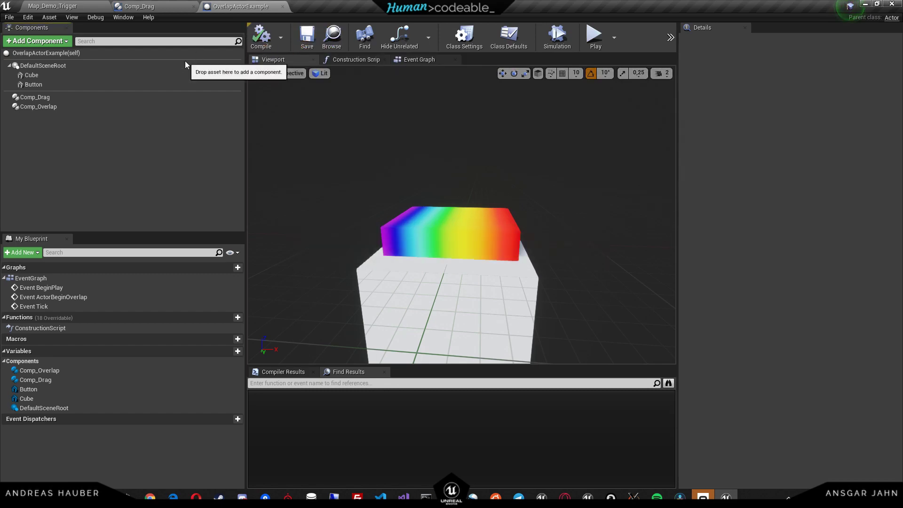
# Place an OverlapActorExample instance in Map_Demo_Trigger in front of the Buttons wall
pyautogui.click(54, 5)
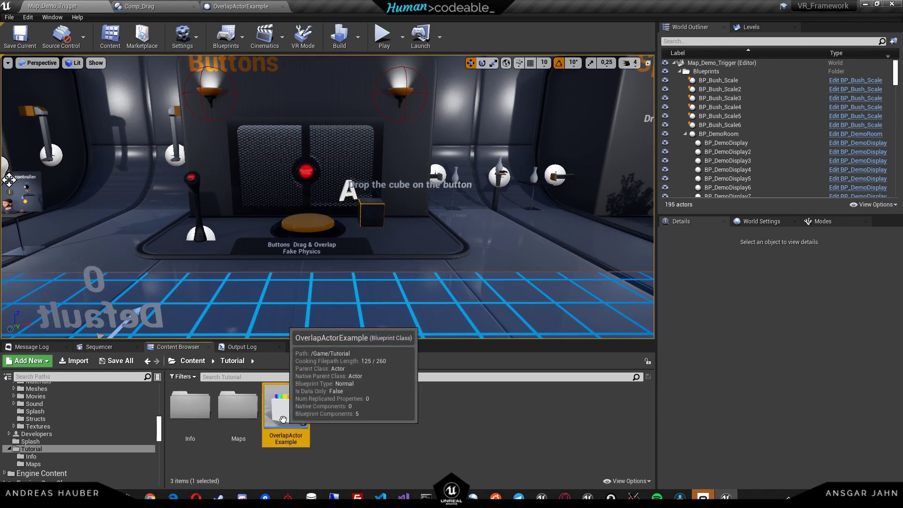
pyautogui.moveTo(287, 408); pyautogui.dragTo(253, 211)
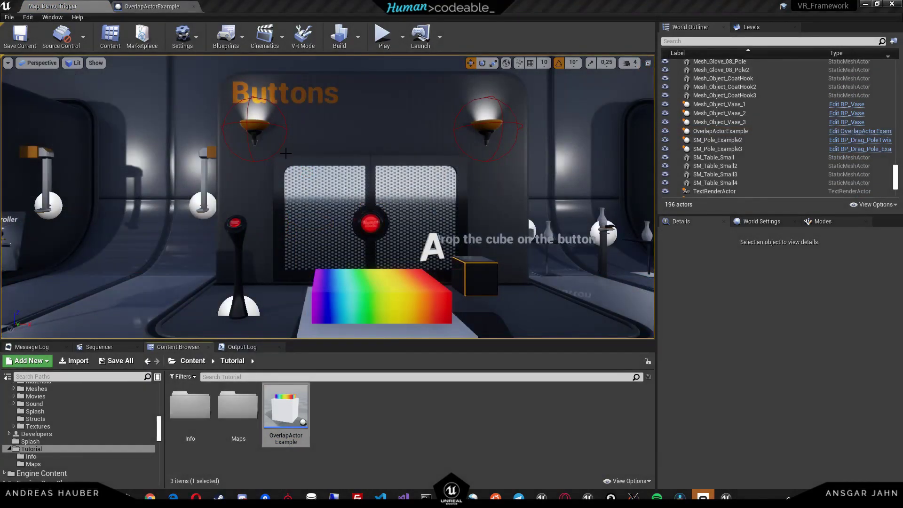
pyautogui.click(170, 6)
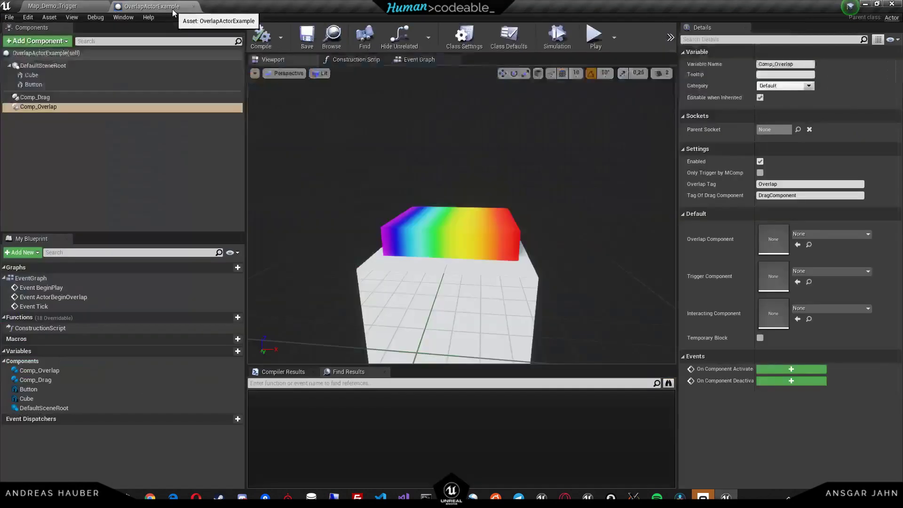
# Review the Comp_Overlap and Comp_Drag settings, including the Drag Tag value Drag
pyautogui.click(32, 108)
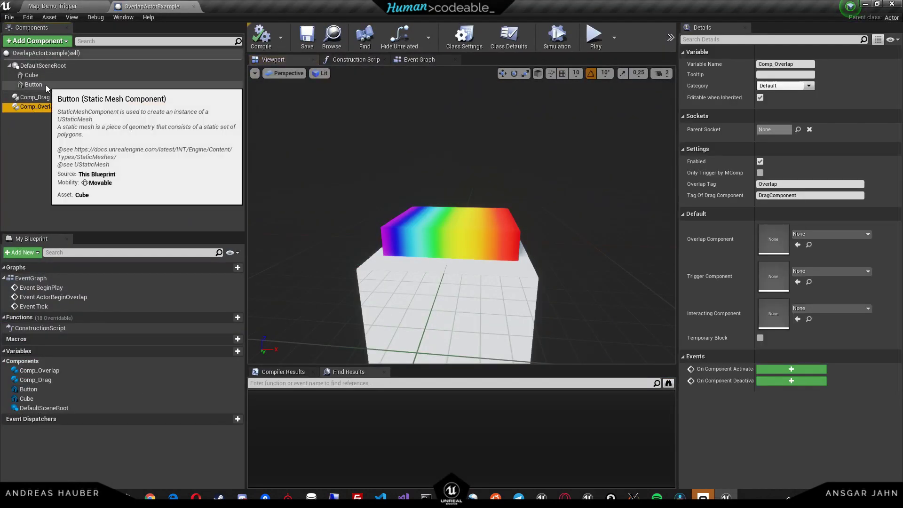
pyautogui.click(46, 85)
pyautogui.click(53, 108)
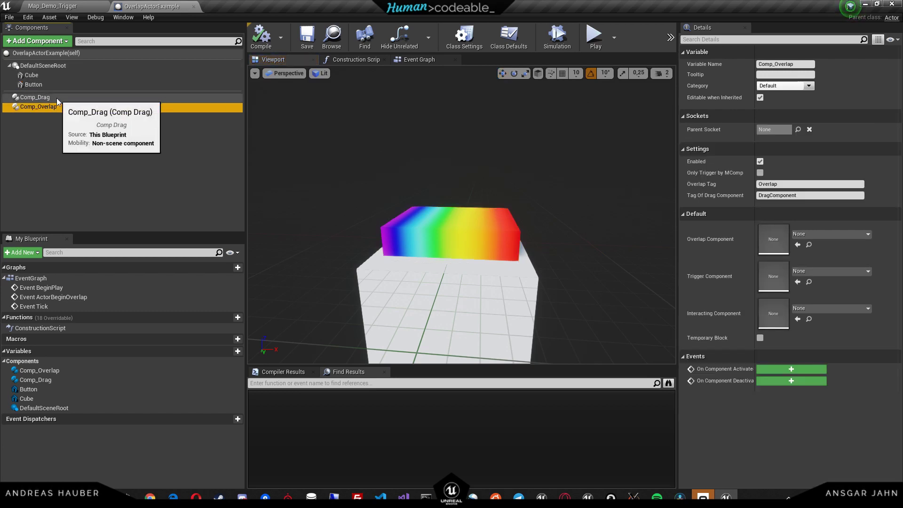
pyautogui.click(56, 98)
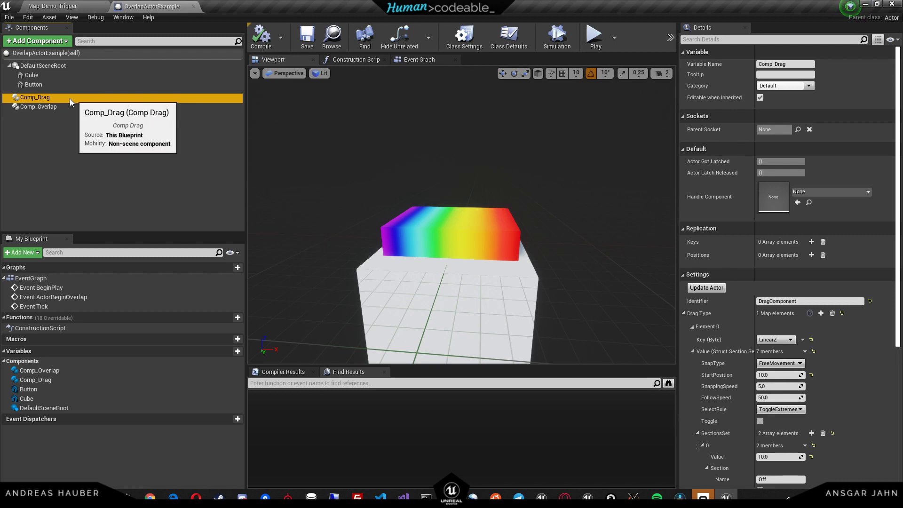
pyautogui.scroll(-5, 840, 338)
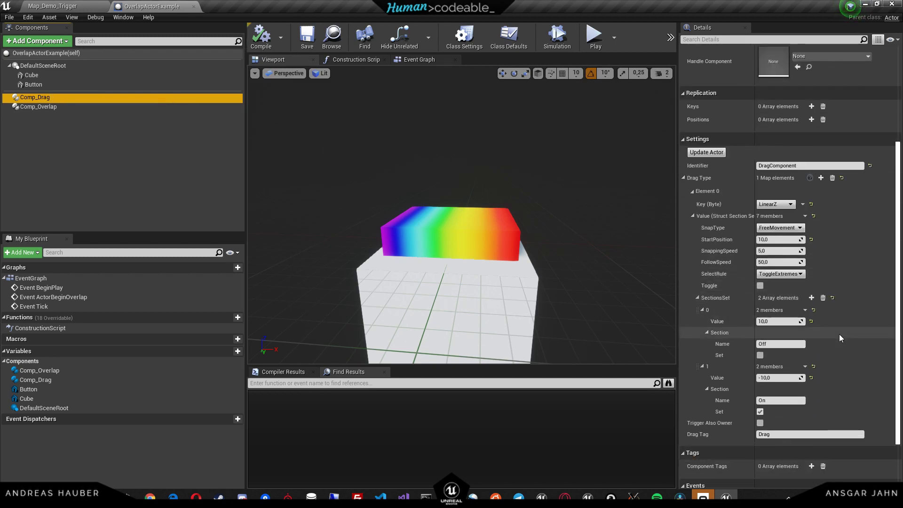
pyautogui.click(781, 434)
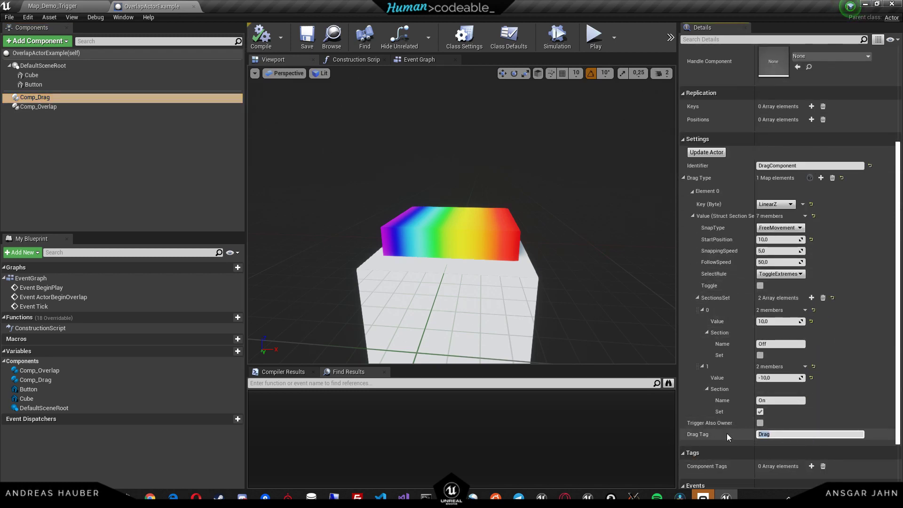
# Add a second component tag, Drag, to the Button and save all packages
pyautogui.click(58, 84)
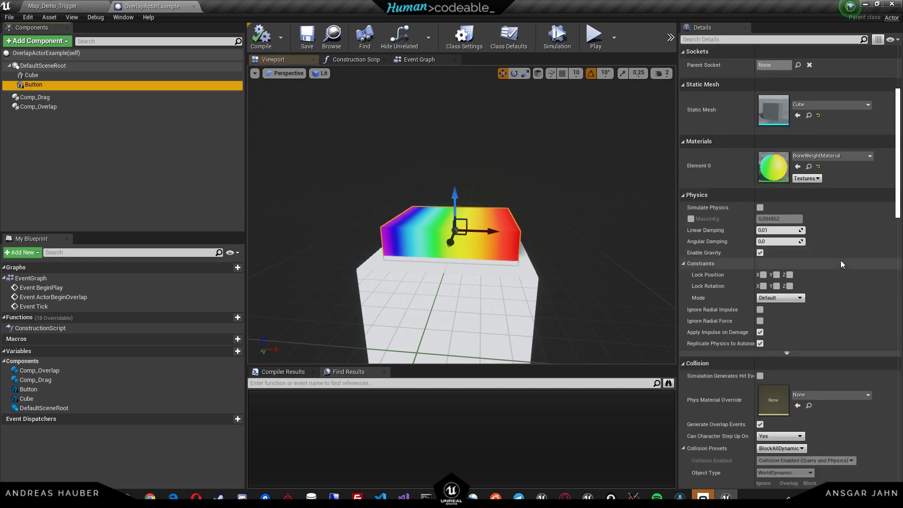
pyautogui.scroll(-12, 840, 262)
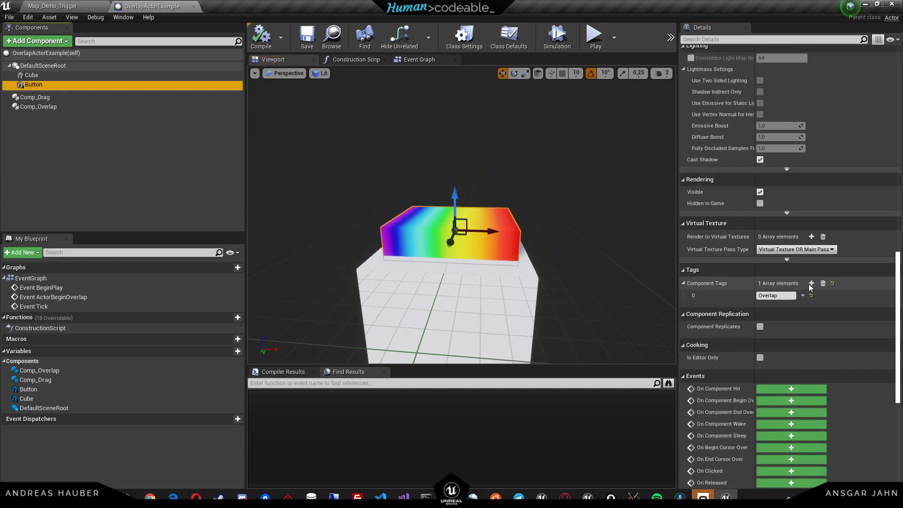
pyautogui.click(811, 283)
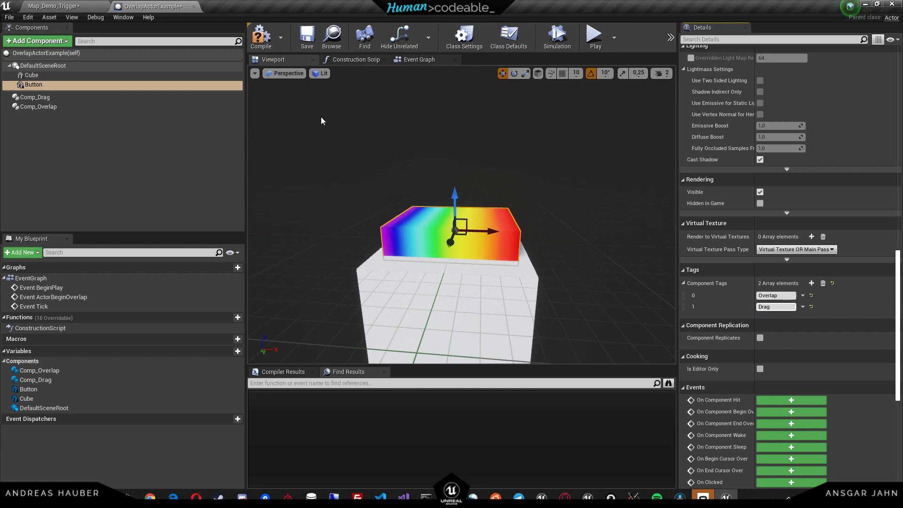
pyautogui.click(306, 36)
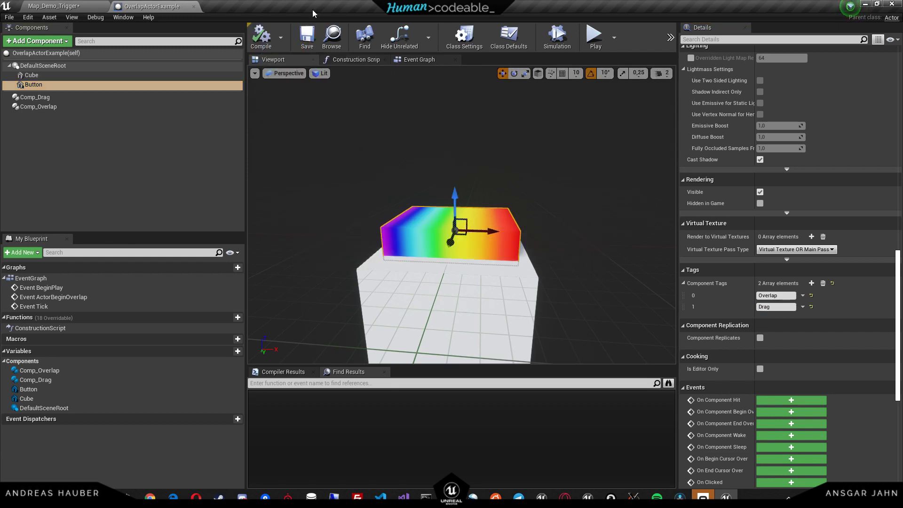
pyautogui.hotkey('ctrl', 'shift', 's')
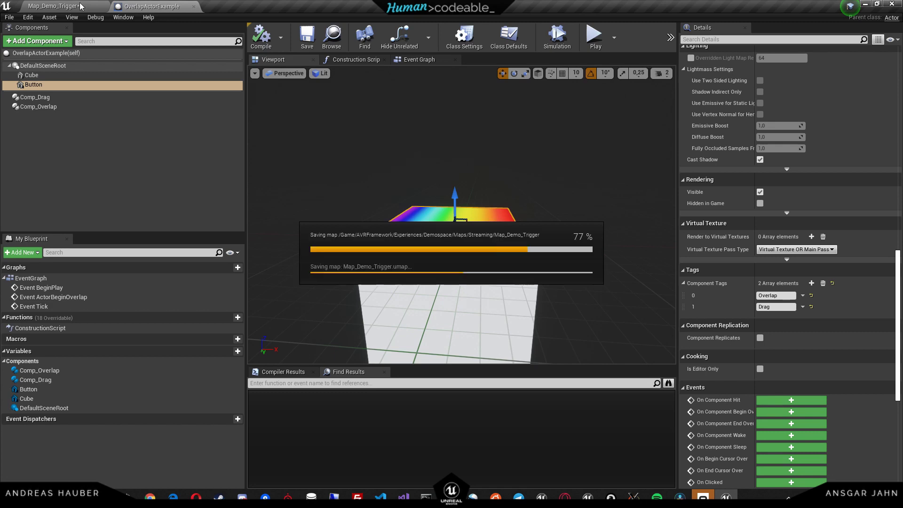
# Play Map_Demo_Trigger and carry the black cube onto the rainbow button
pyautogui.click(56, 6)
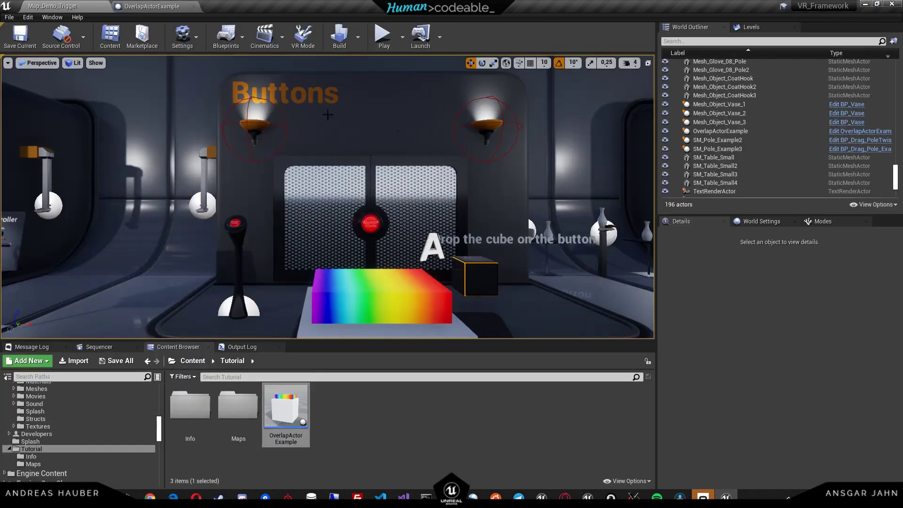
pyautogui.click(383, 43)
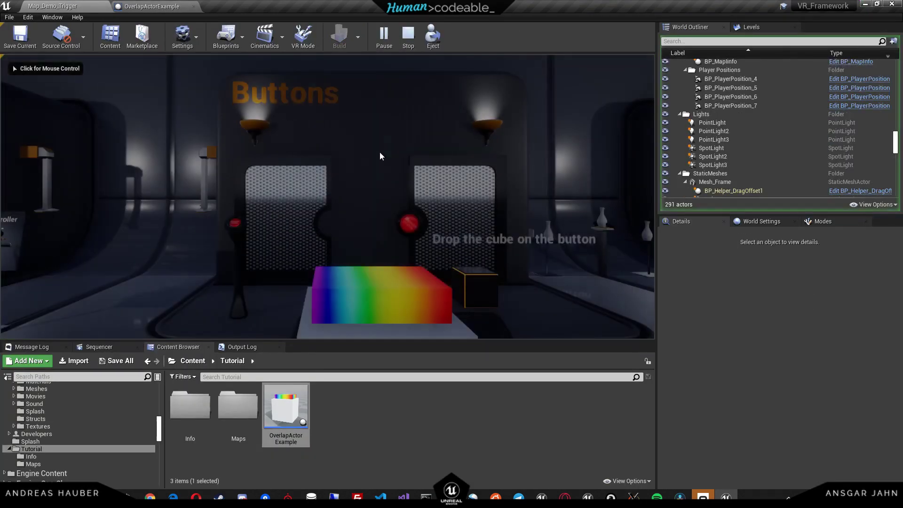
pyautogui.click(381, 156)
pyautogui.press('w')
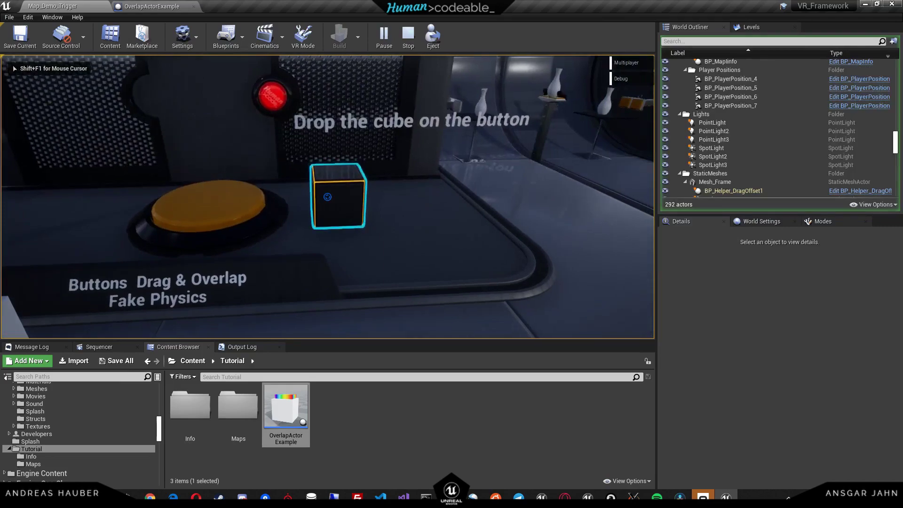
pyautogui.moveTo(327, 197); pyautogui.dragTo(327, 197)
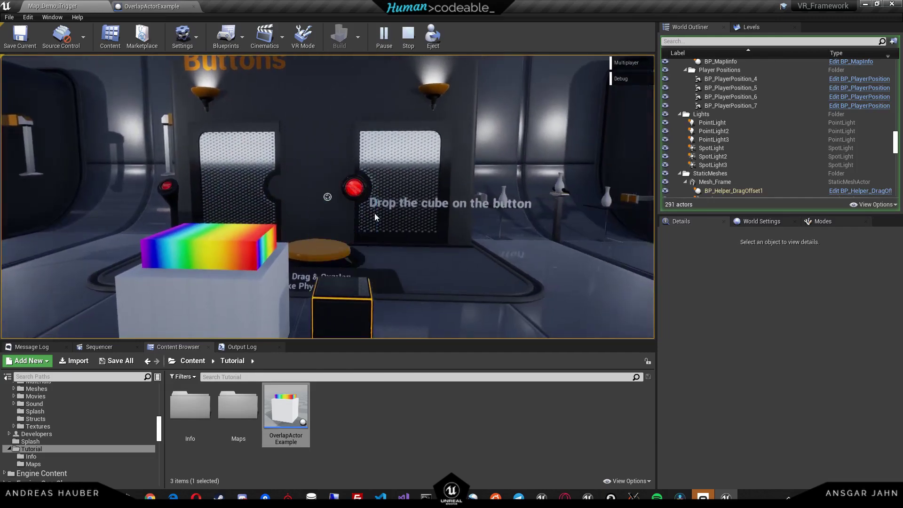
pyautogui.press('Escape')
# In OverlapActorExample, set the Button's collision preset to Custom with WorldDynamic set to Overlap
pyautogui.click(152, 6)
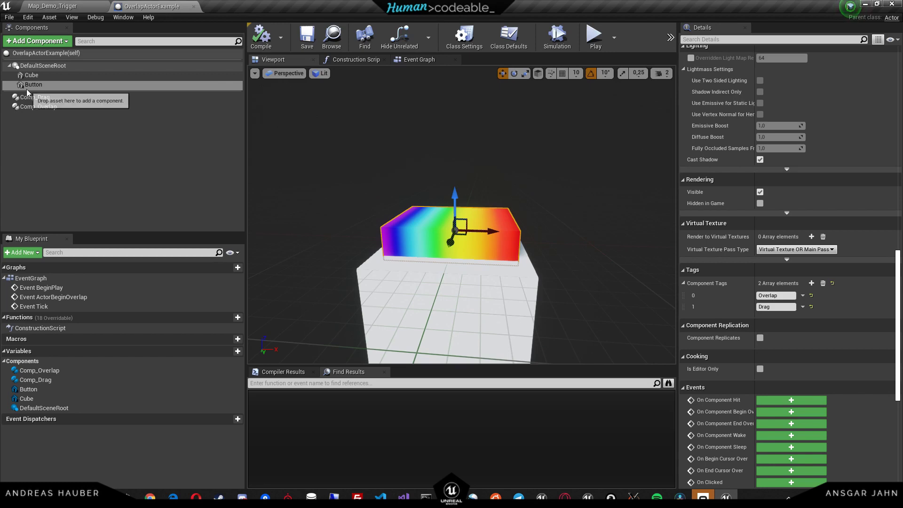
pyautogui.click(27, 85)
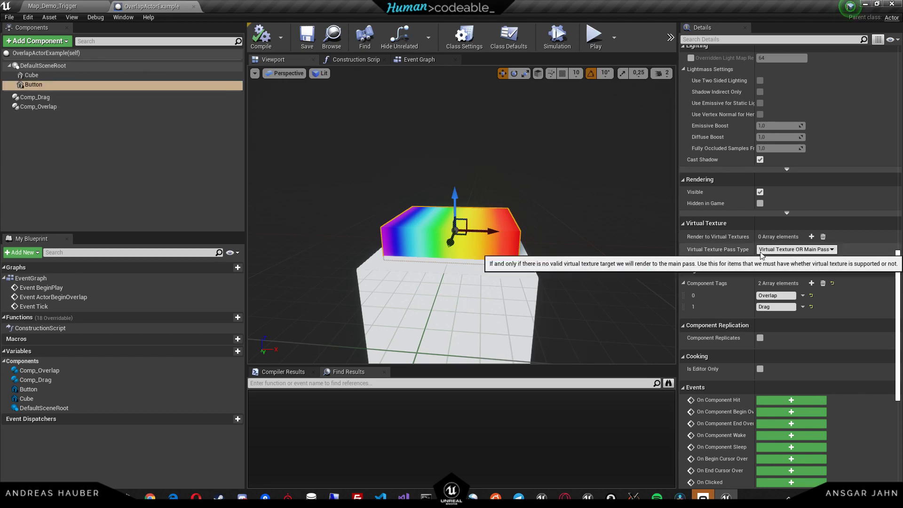
pyautogui.scroll(6, 760, 251)
pyautogui.scroll(2, 761, 251)
pyautogui.click(781, 195)
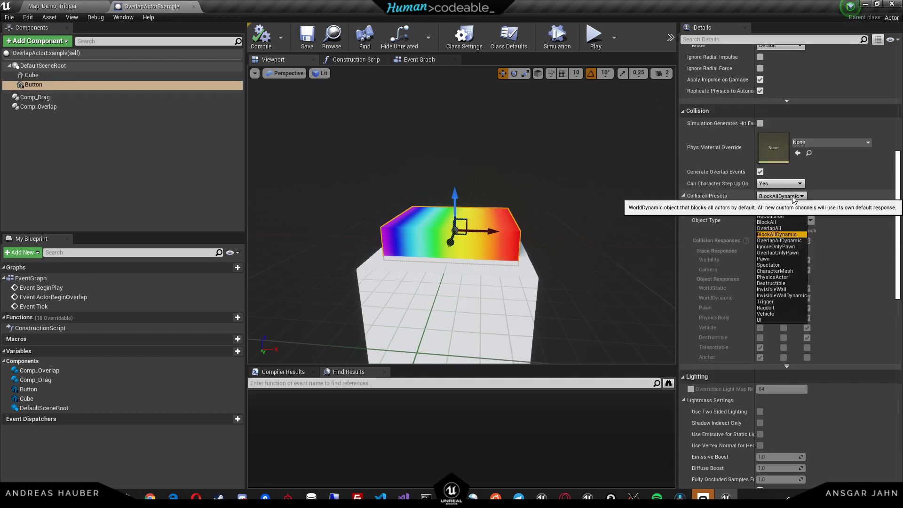
pyautogui.click(779, 210)
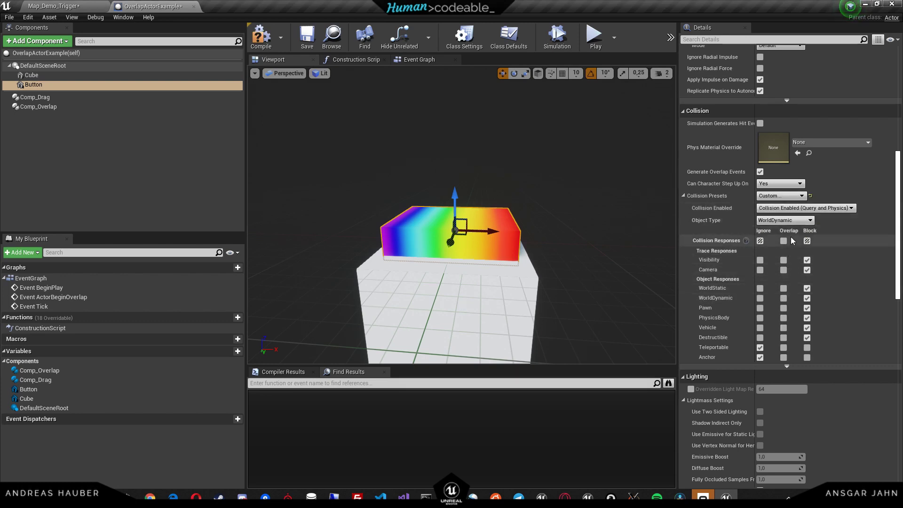
pyautogui.click(784, 299)
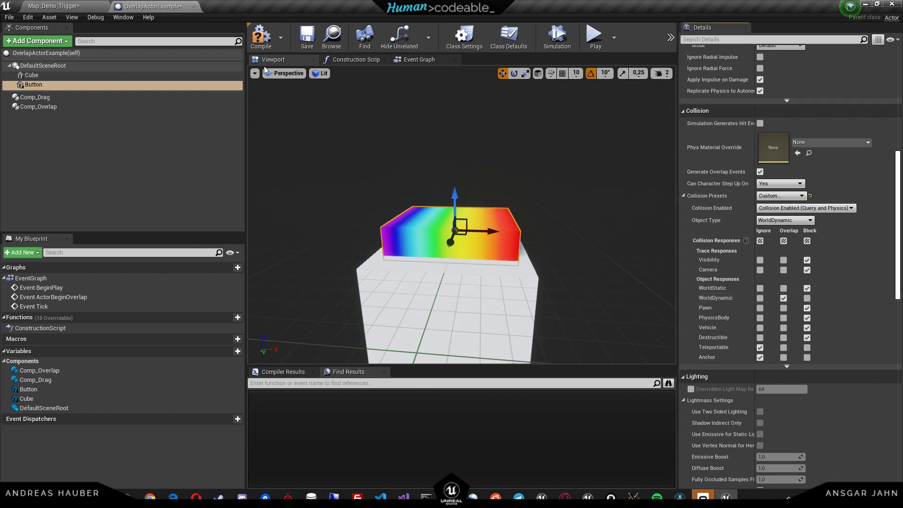
# Save and compile the OverlapActorExample blueprint, then return to the Map_Demo_Trigger level
pyautogui.click(306, 38)
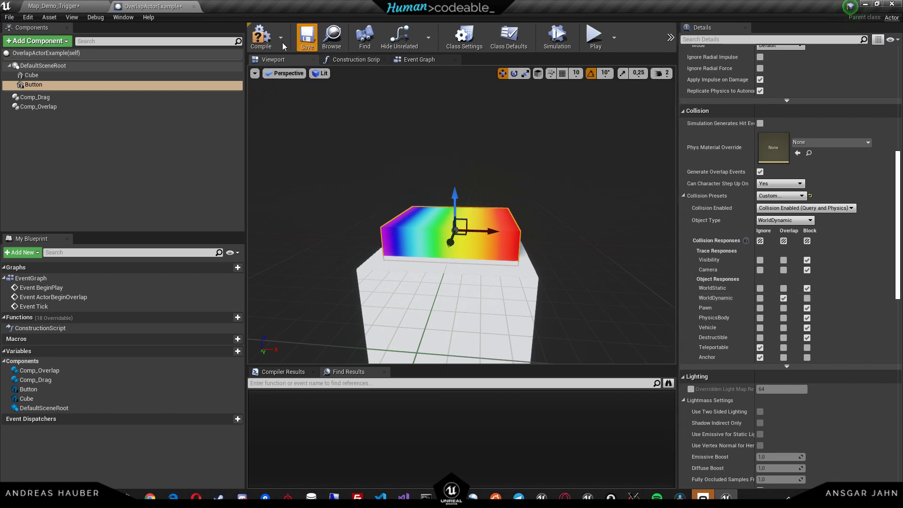
pyautogui.click(254, 45)
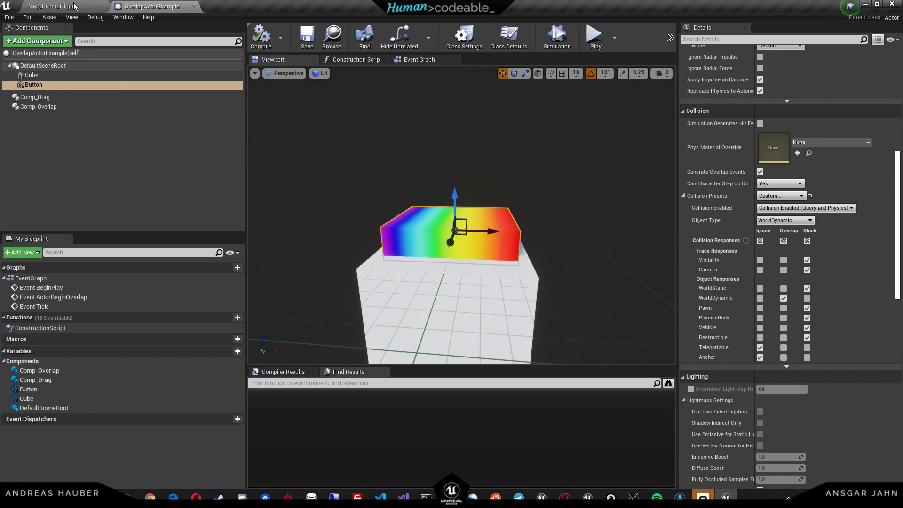
pyautogui.click(109, 6)
# Play the level, walk the black cube onto the rainbow button, then stop the session
pyautogui.click(380, 47)
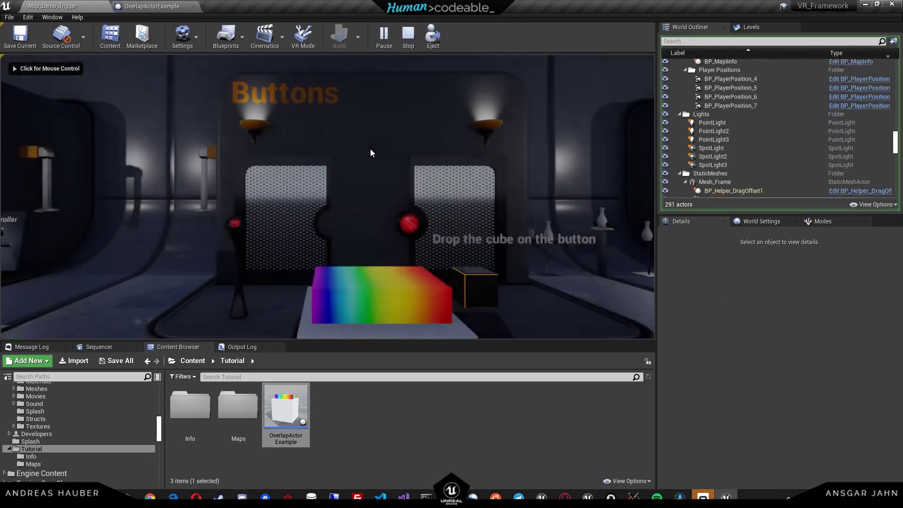
pyautogui.click(370, 153)
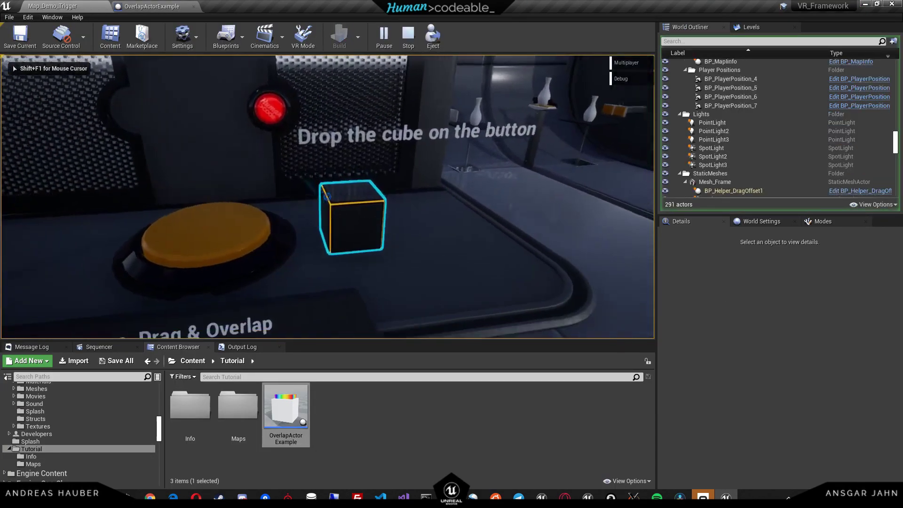
pyautogui.press('w')
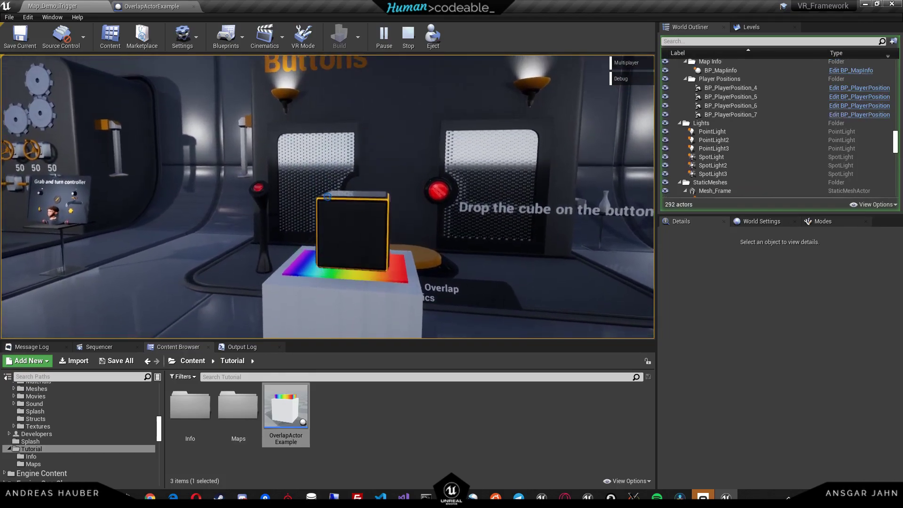
pyautogui.press('Escape')
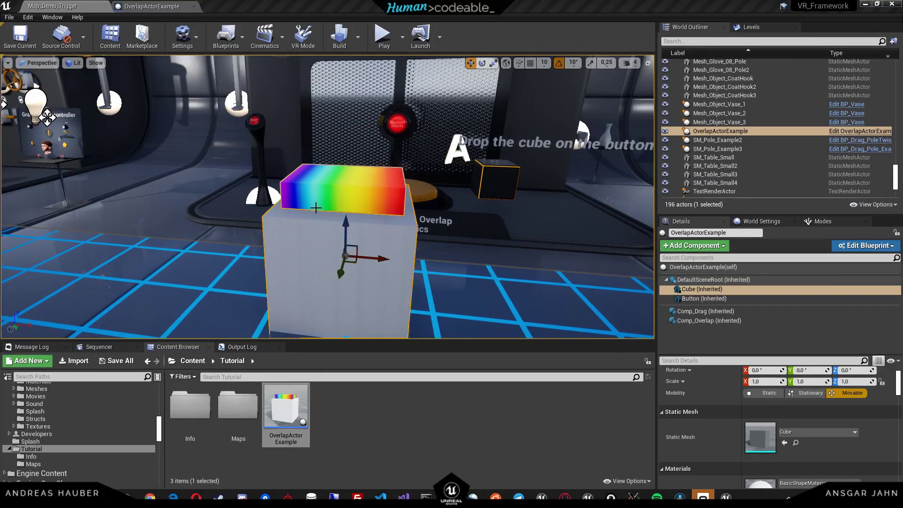
# Set Comp_Drag's SnapType to Reset on the placed button and start playing again
pyautogui.click(710, 312)
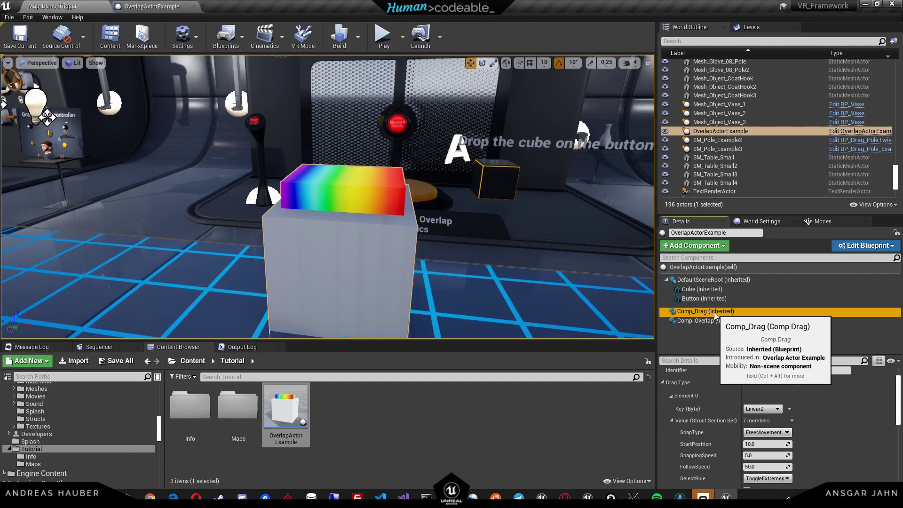
pyautogui.click(779, 433)
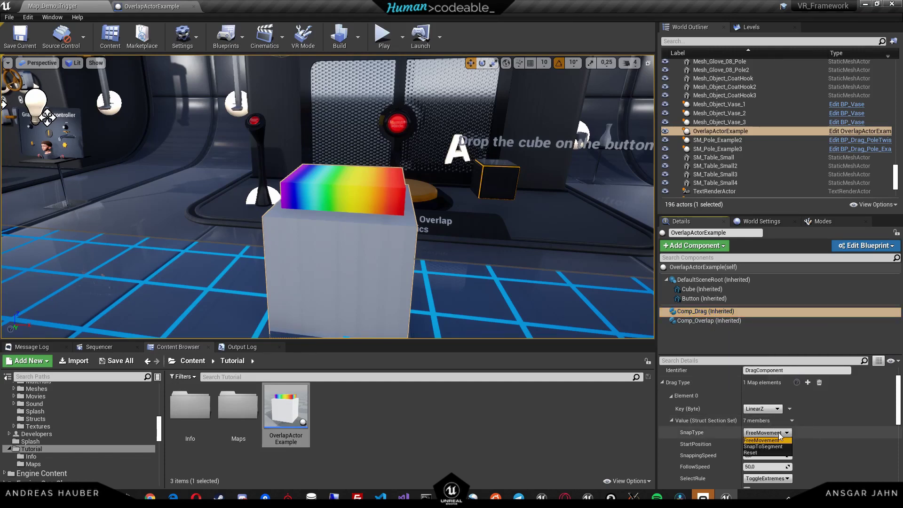
pyautogui.click(759, 453)
pyautogui.scroll(-2, 729, 432)
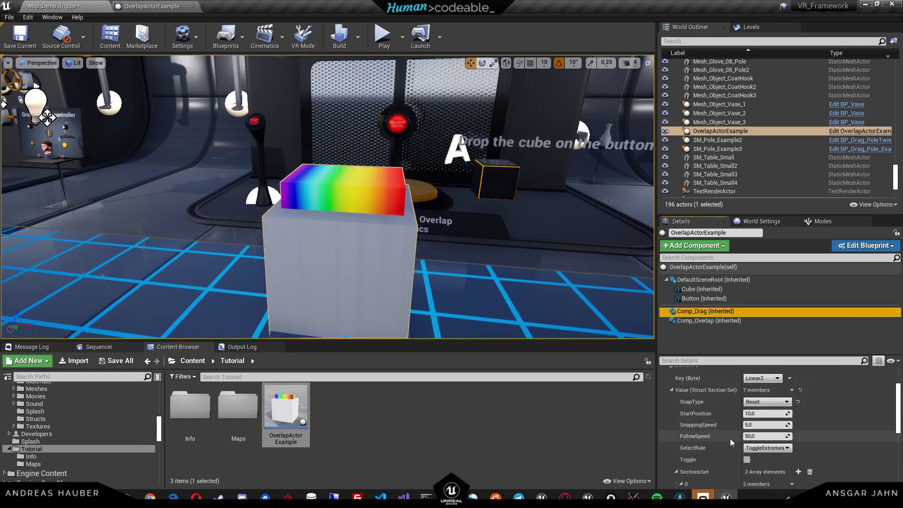
pyautogui.click(385, 40)
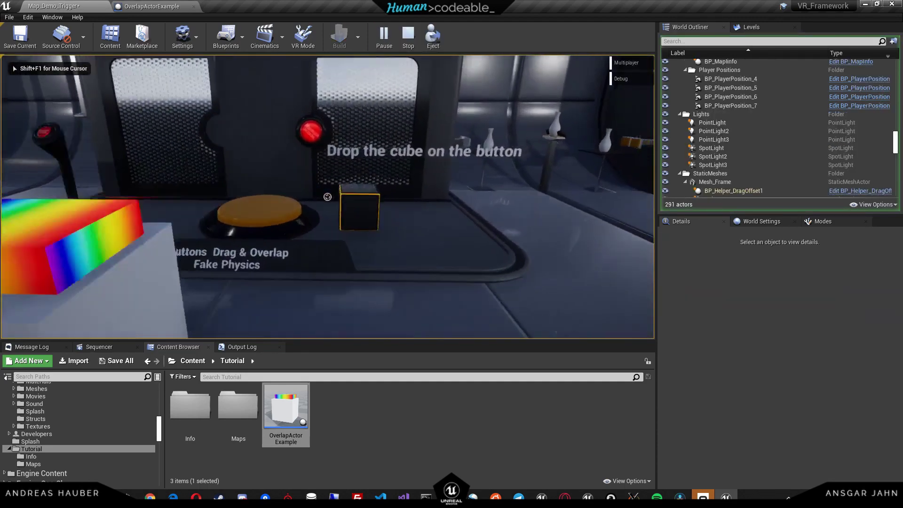
# Carry the cube onto and off the rainbow button to test the reset, then stop playing
pyautogui.moveTo(327, 197); pyautogui.dragTo(327, 197)
pyautogui.press('Escape')
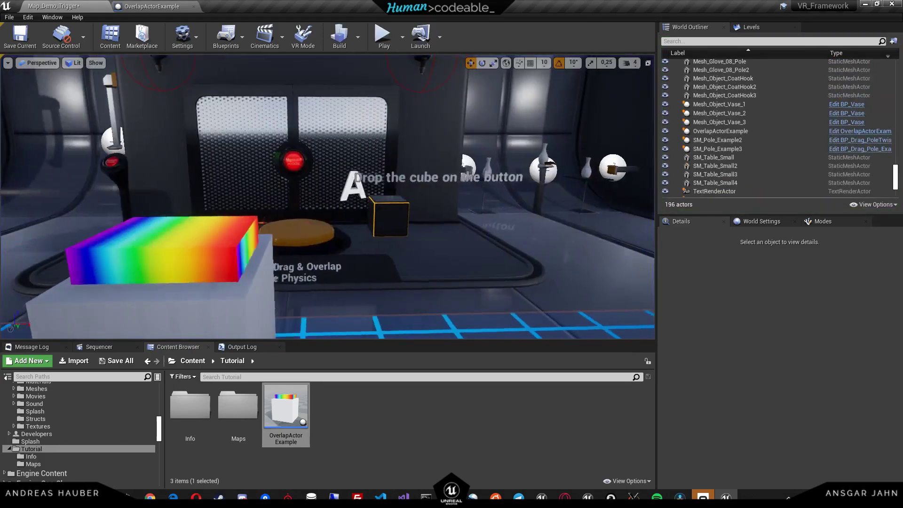
pyautogui.scroll(-3, 165, 216)
# Add the BP_Object_Doors door actor to Comp_Drag's Actors to Trigger and start playing
pyautogui.click(151, 221)
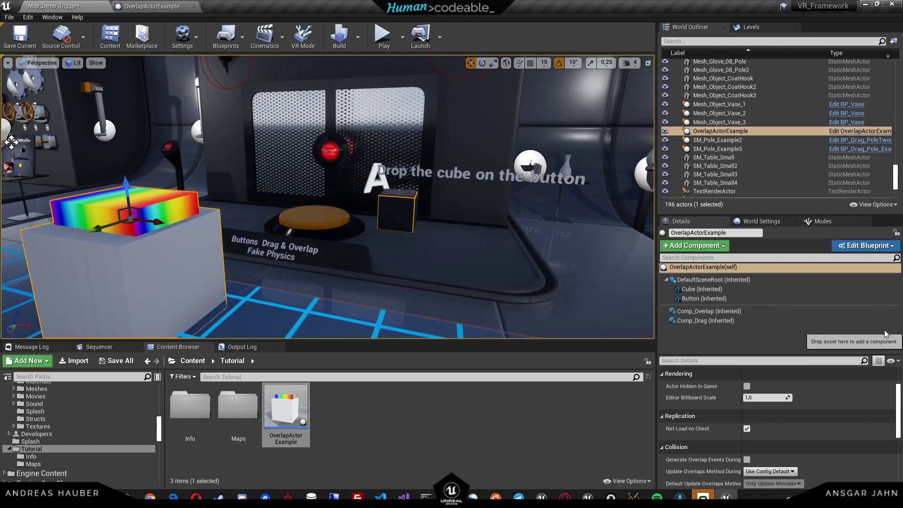
pyautogui.click(706, 321)
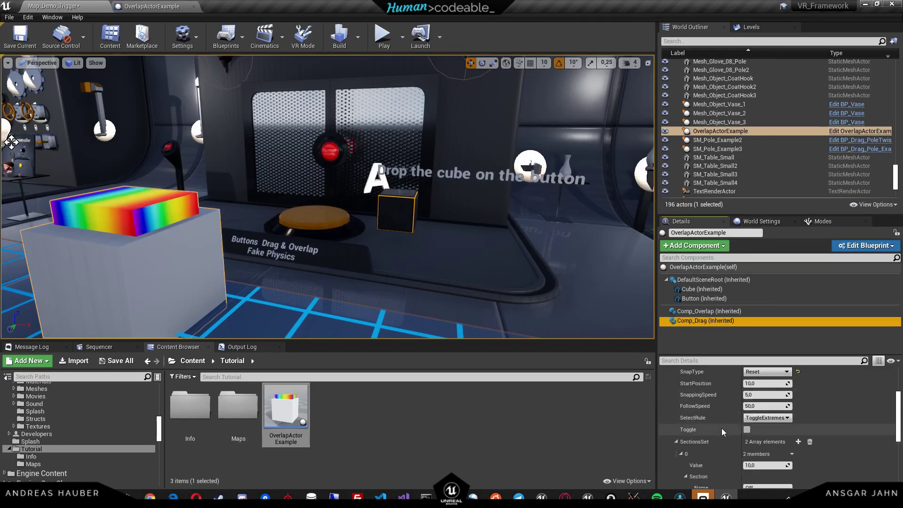
pyautogui.scroll(-5, 722, 428)
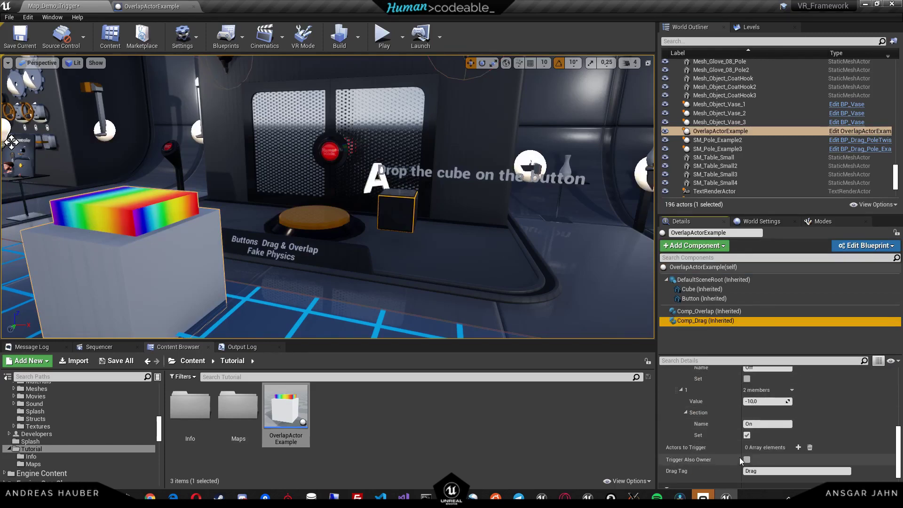
pyautogui.click(798, 447)
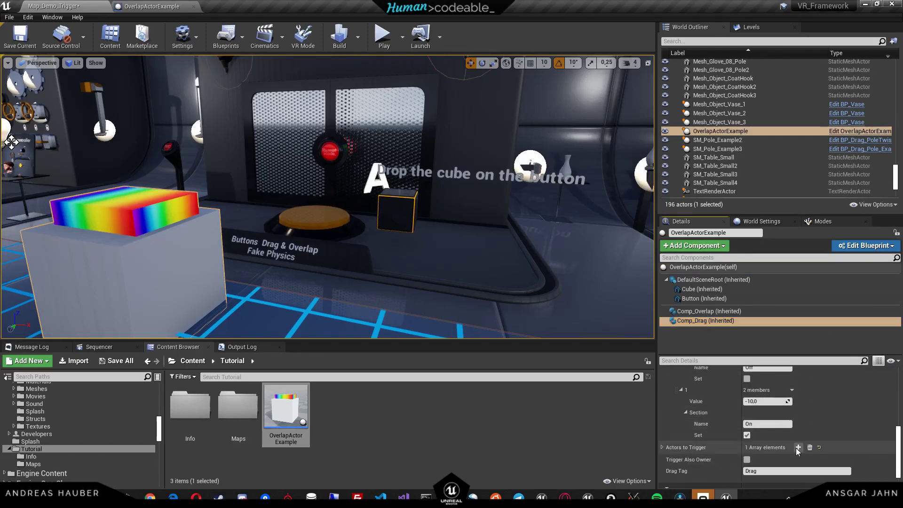
pyautogui.click(662, 448)
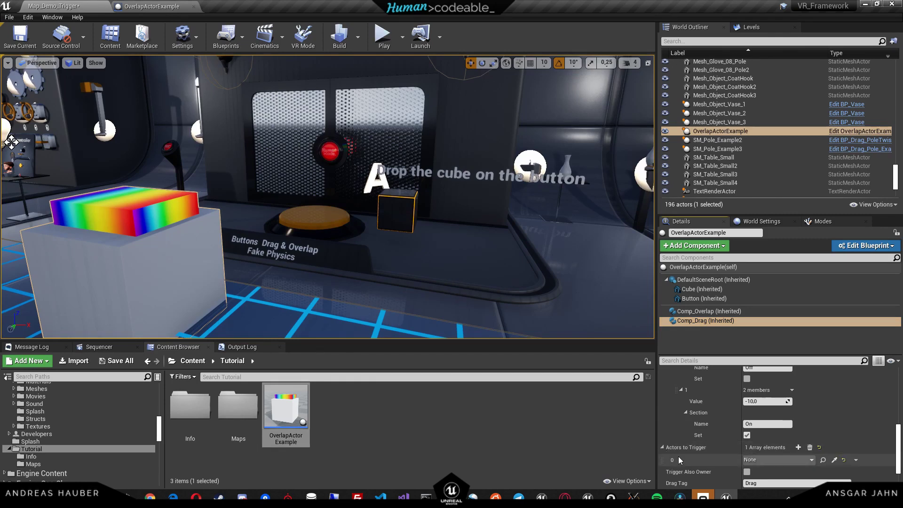
pyautogui.click(836, 460)
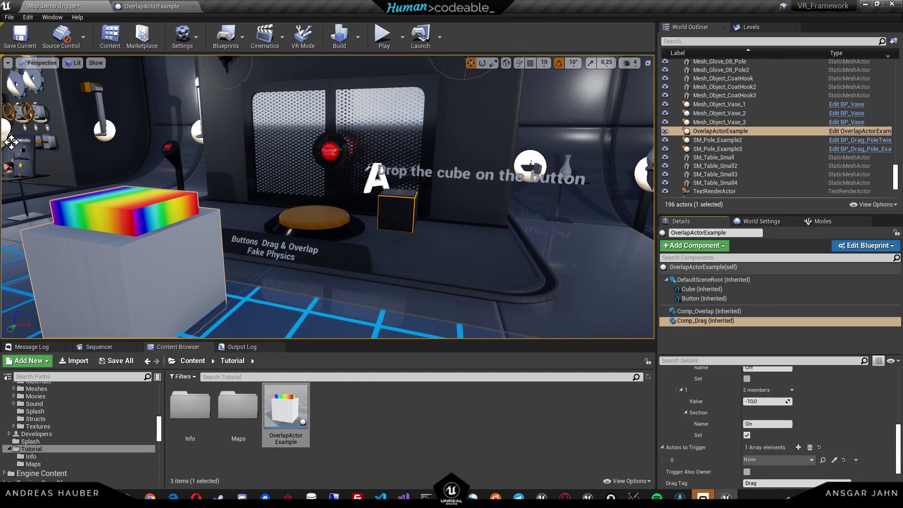
pyautogui.click(382, 35)
# Grab the cube, walk it to the rainbow button and drop it, then stop the session
pyautogui.click(430, 180)
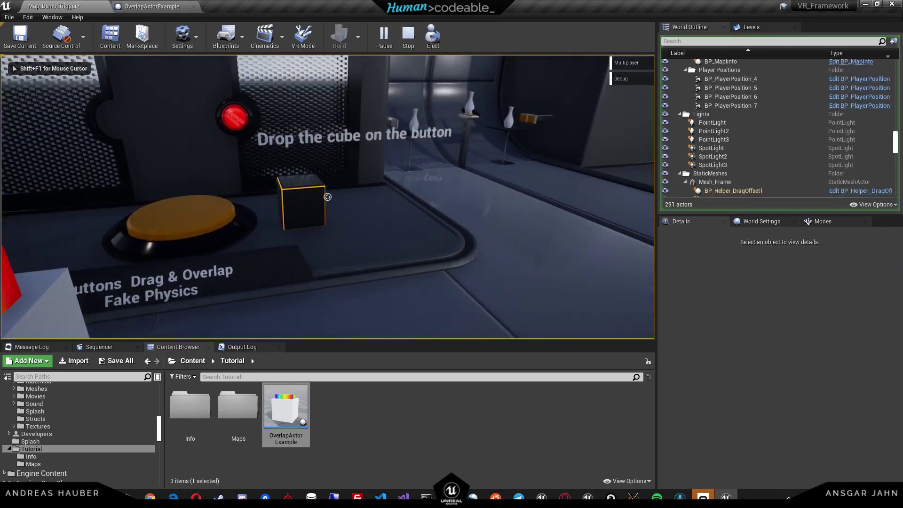
pyautogui.moveTo(327, 196); pyautogui.dragTo(327, 197)
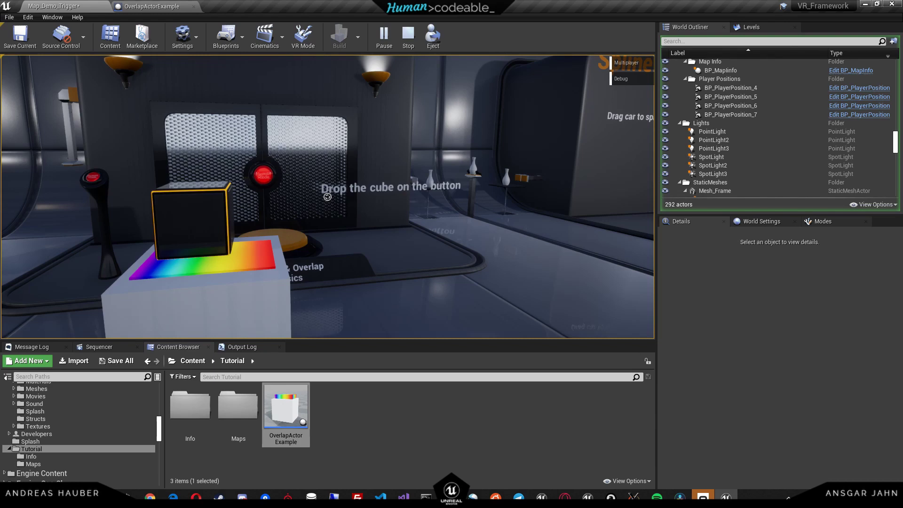
pyautogui.press('w')
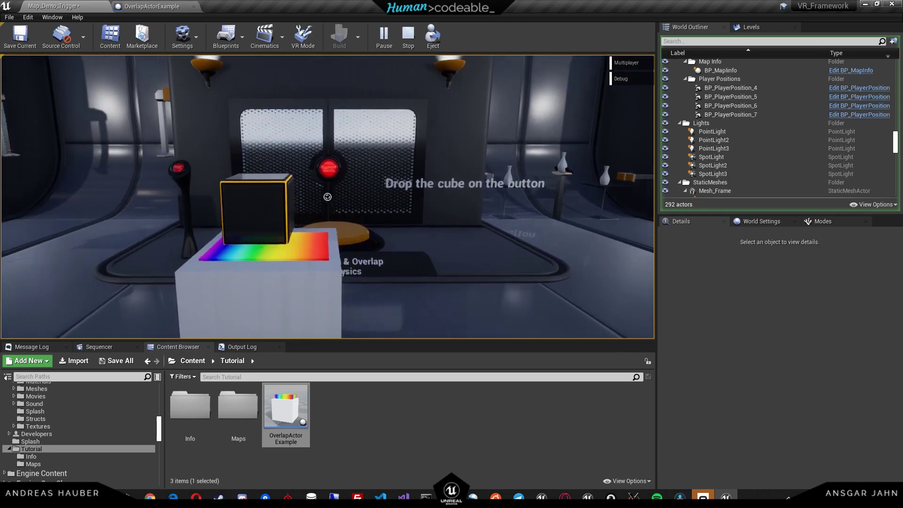
pyautogui.press('Escape')
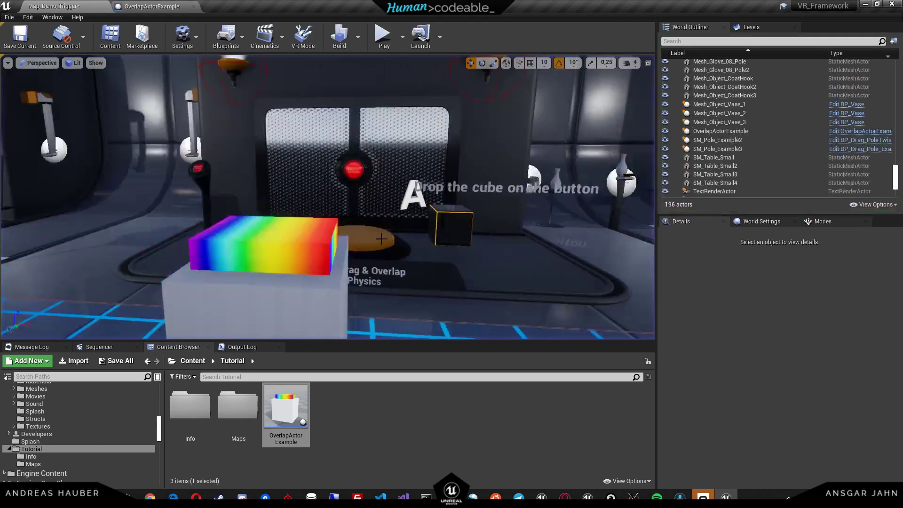
# Show the rainbow button's Comp_Drag settings: LinearZ key, Reset snap, StartPosition 10.0, FollowSpeed 50.0
pyautogui.click(286, 227)
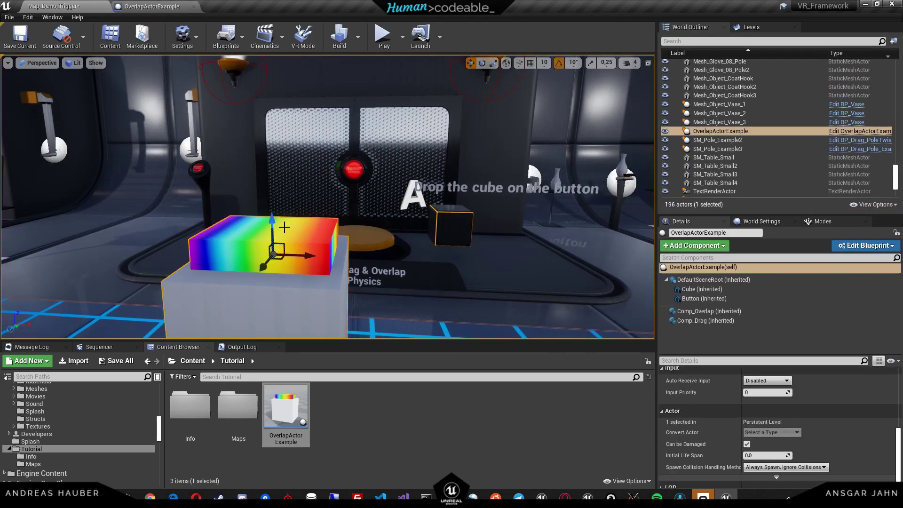
pyautogui.click(701, 323)
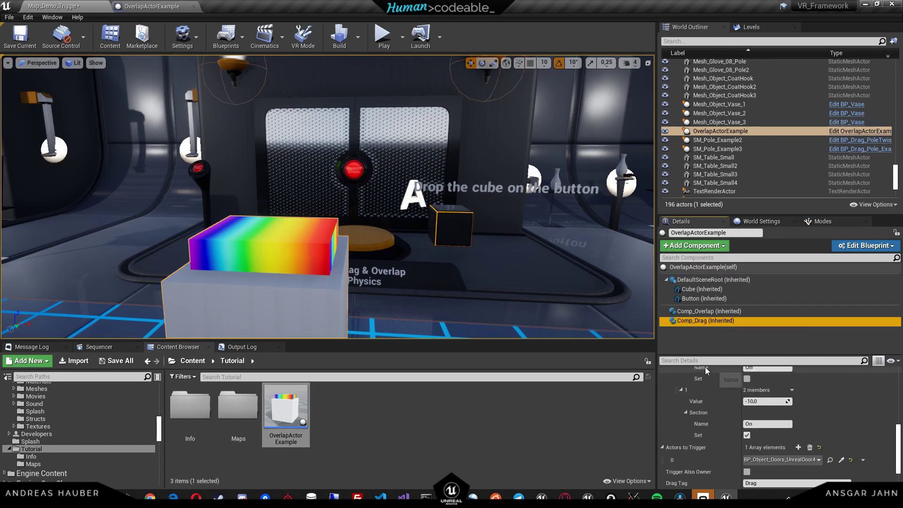
pyautogui.moveTo(706, 353); pyautogui.dragTo(708, 333)
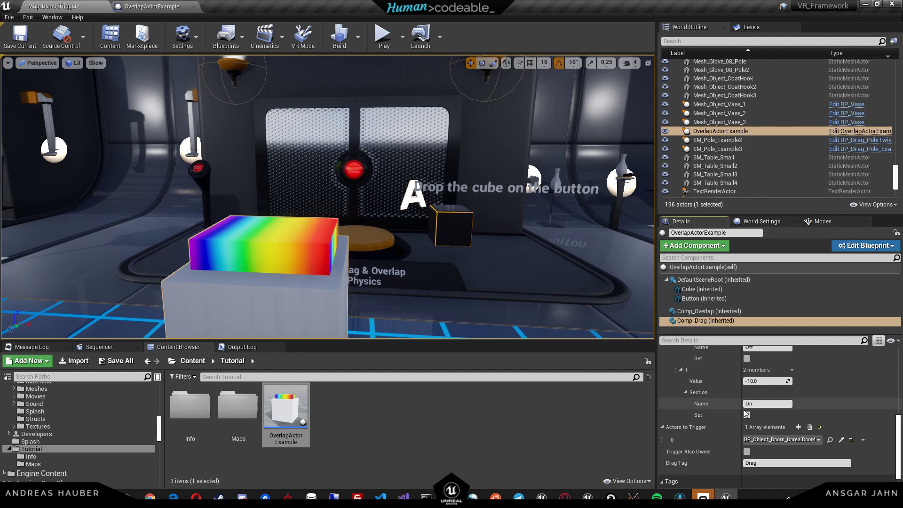
pyautogui.scroll(10, 726, 404)
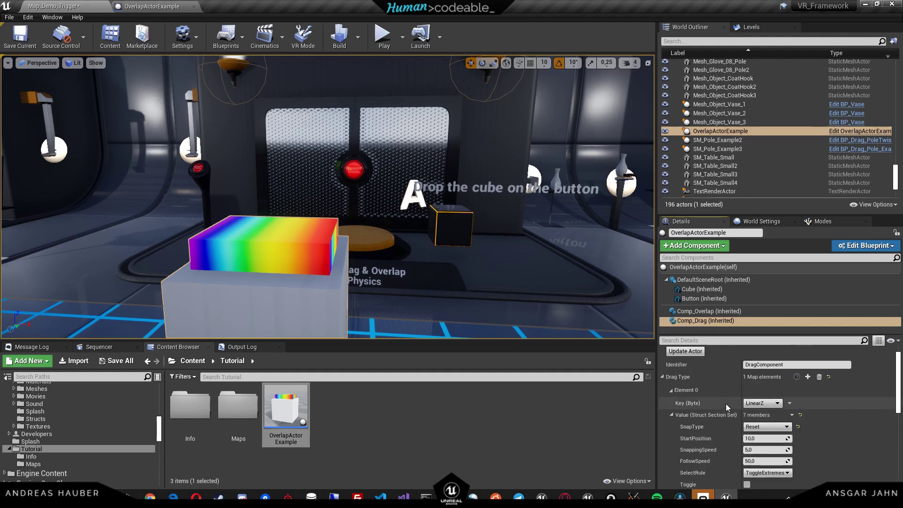
pyautogui.scroll(1, 726, 404)
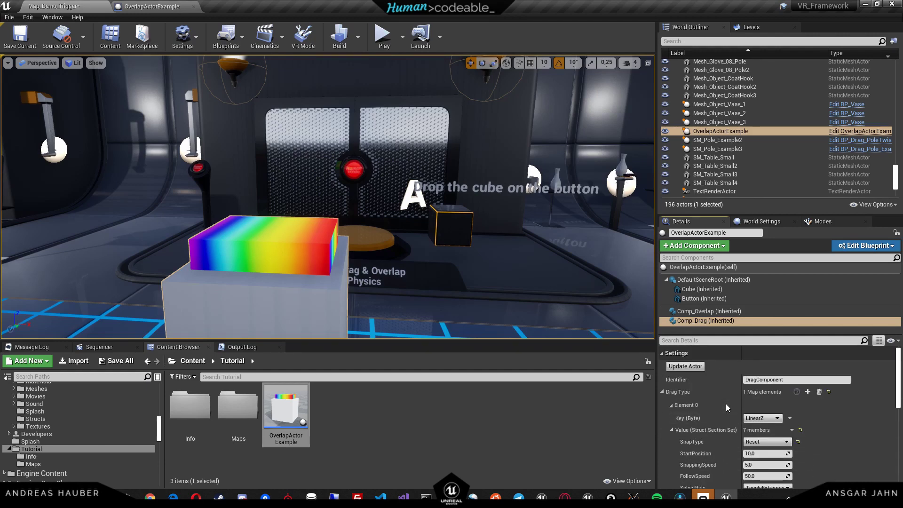